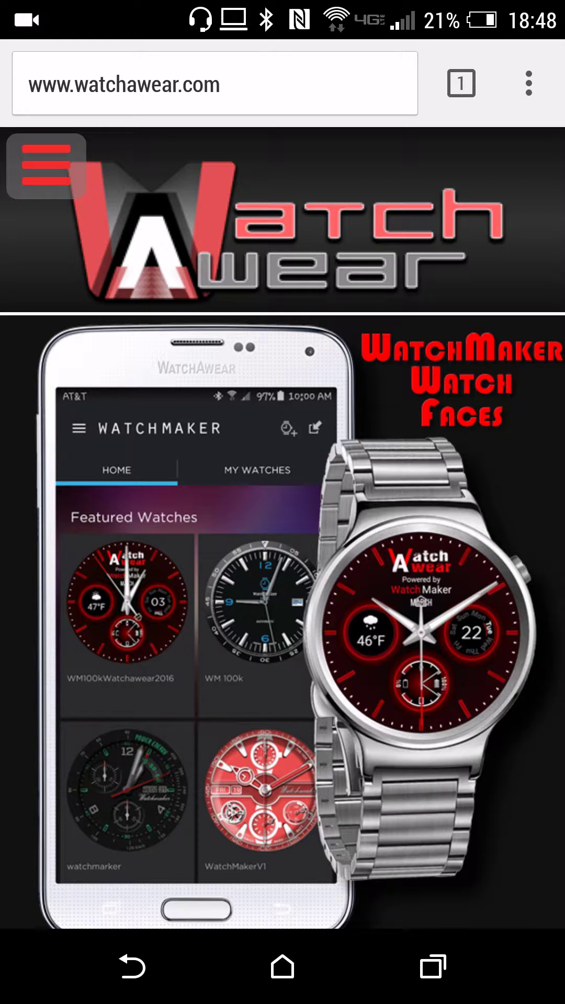
left_click_drag(399, 734, 480, 318)
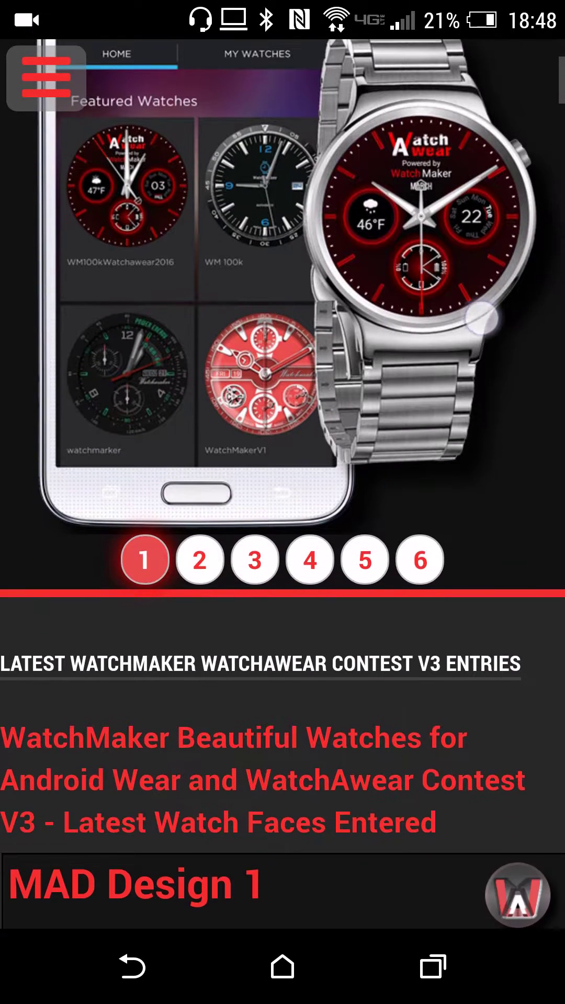
Scroll the watchawear.com home page and open its side navigation menu
left_click_drag(447, 634, 466, 852)
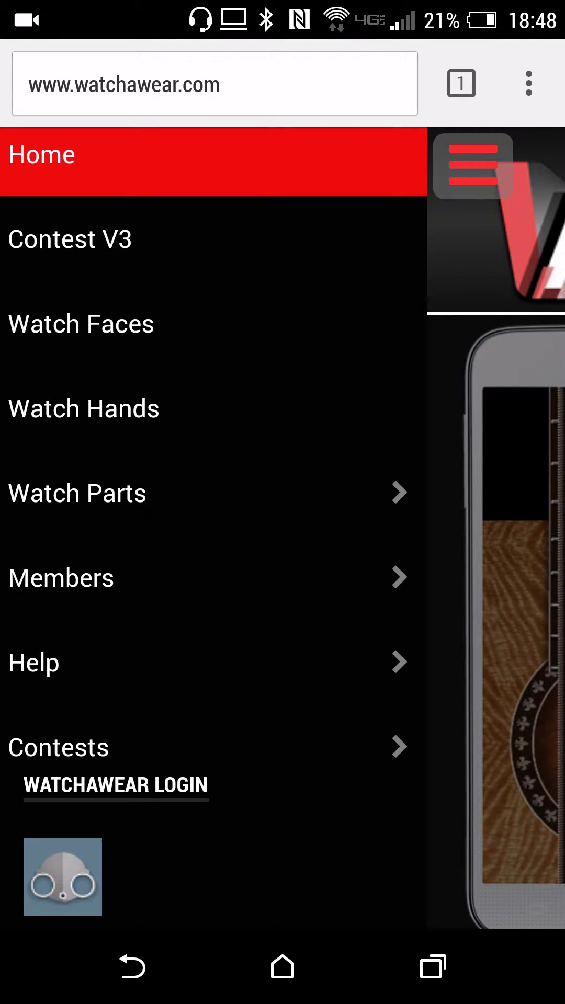
mouse_move(309, 561)
left_mouse_down()
mouse_move(291, 470)
mouse_move(263, 637)
left_mouse_up()
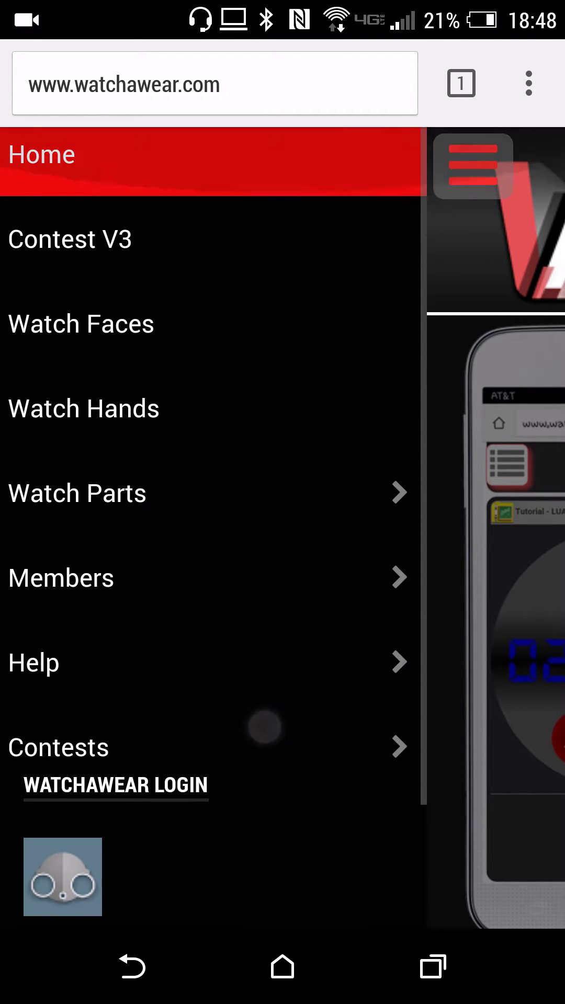
left_click(262, 706)
Open the Watch Hands collection from the WatchAwear site menu
left_click(24, 152)
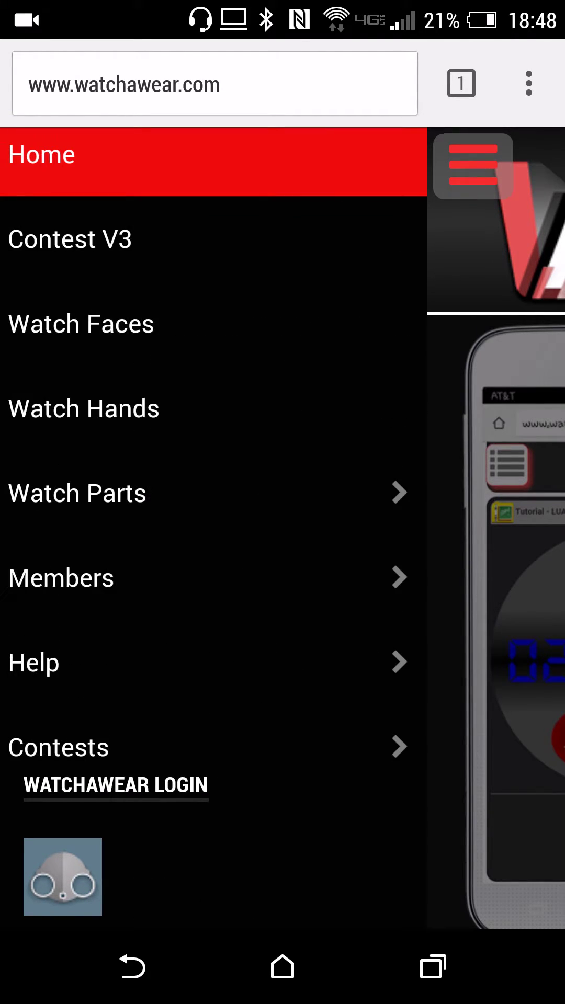
left_click(473, 166)
left_click(57, 166)
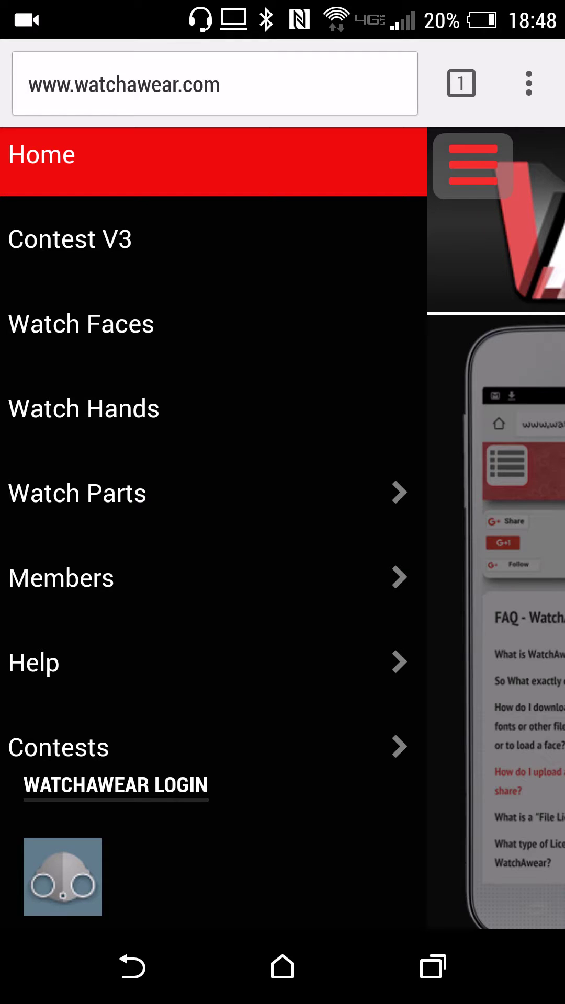
left_click(119, 413)
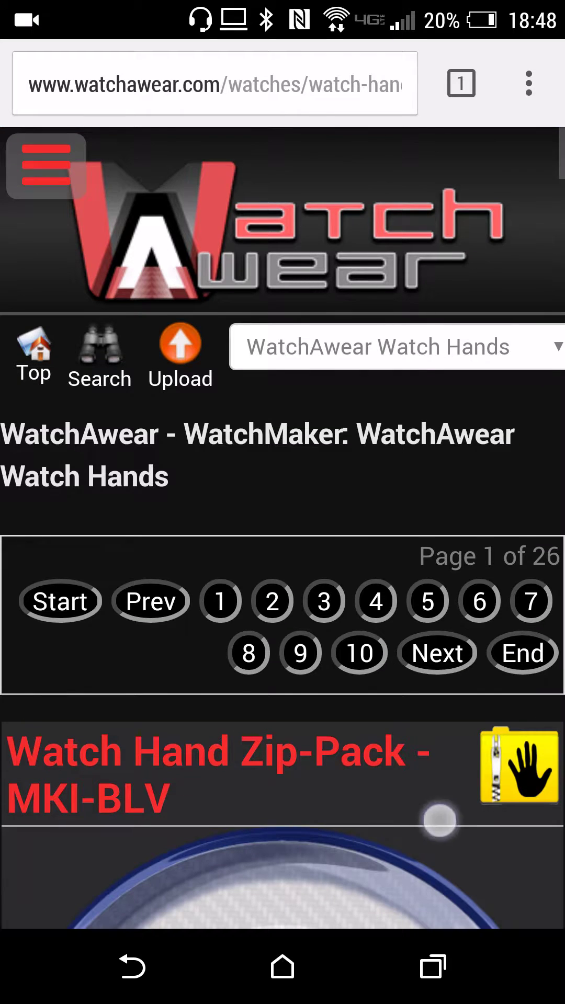
Browse the hand packs and open the Watch Hand Zip-Pack MKI-BLV download page
mouse_move(439, 820)
left_mouse_down()
mouse_move(494, 226)
mouse_move(449, 673)
left_mouse_up()
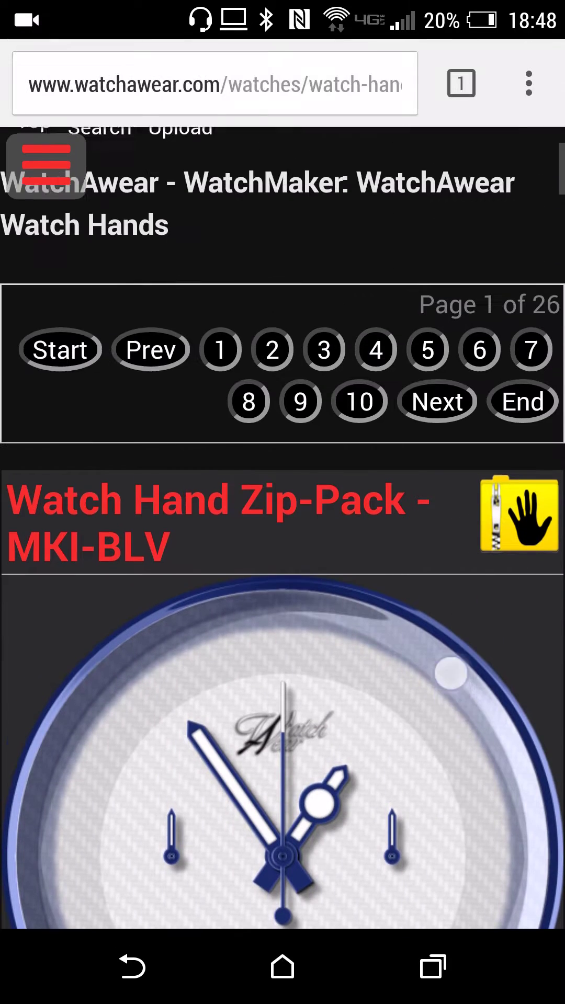
left_click_drag(463, 793, 471, 275)
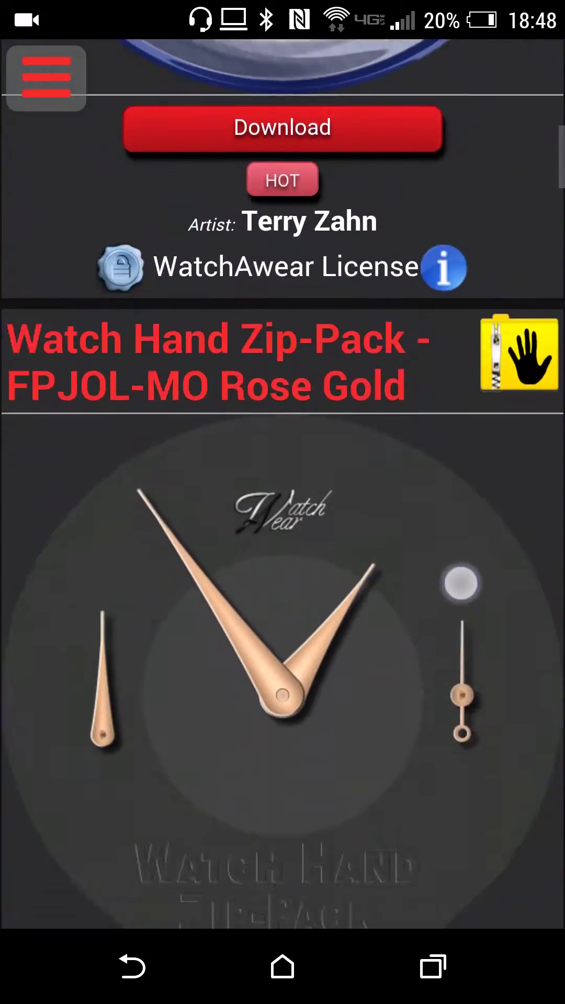
left_click_drag(461, 582, 471, 197)
left_click_drag(544, 558, 533, 196)
left_click_drag(518, 706, 511, 285)
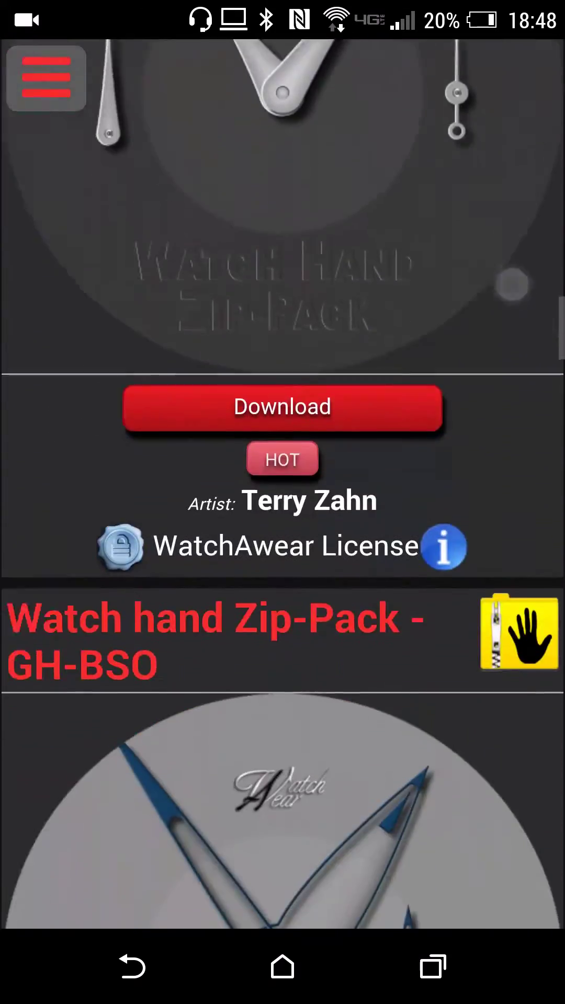
left_click_drag(470, 707, 471, 236)
left_click_drag(470, 315, 471, 784)
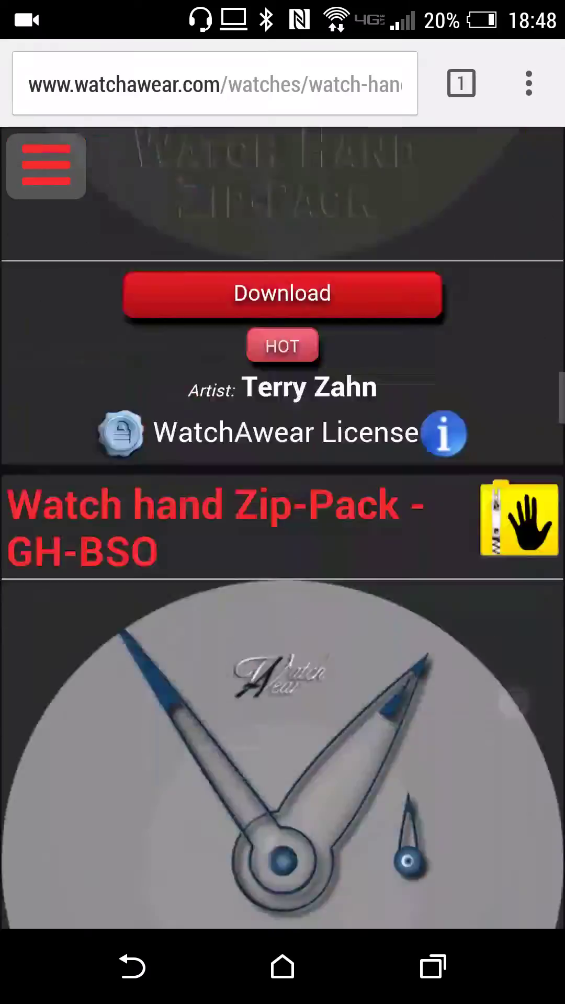
left_click_drag(502, 397, 497, 827)
left_click_drag(460, 755, 462, 963)
left_click(342, 803)
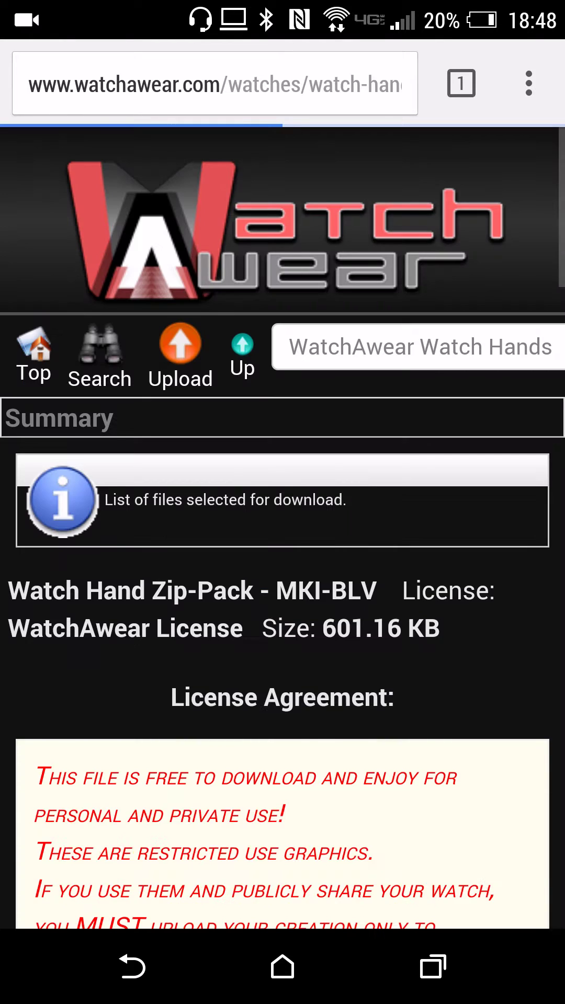
left_click_drag(430, 773, 526, 375)
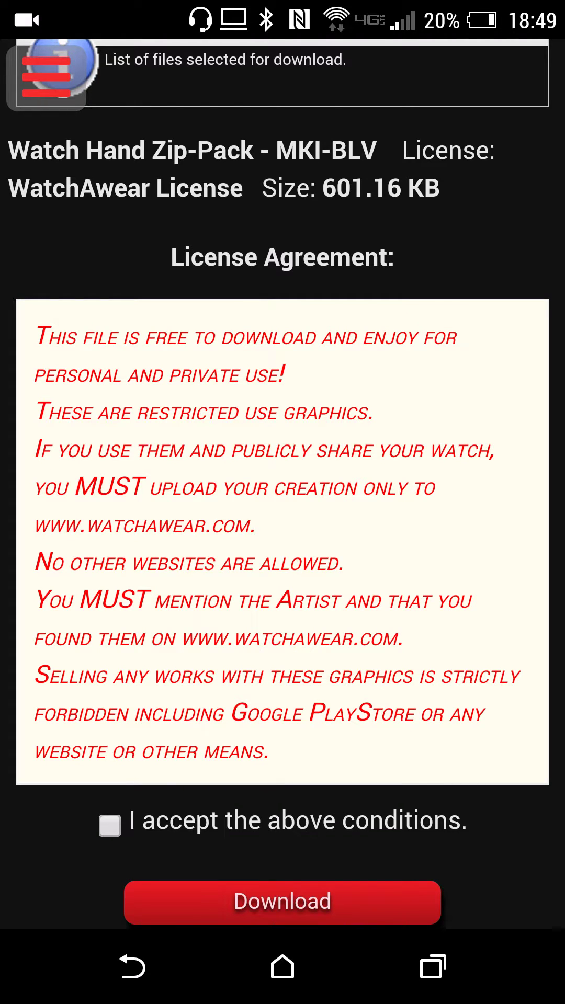
left_click_drag(498, 640, 517, 661)
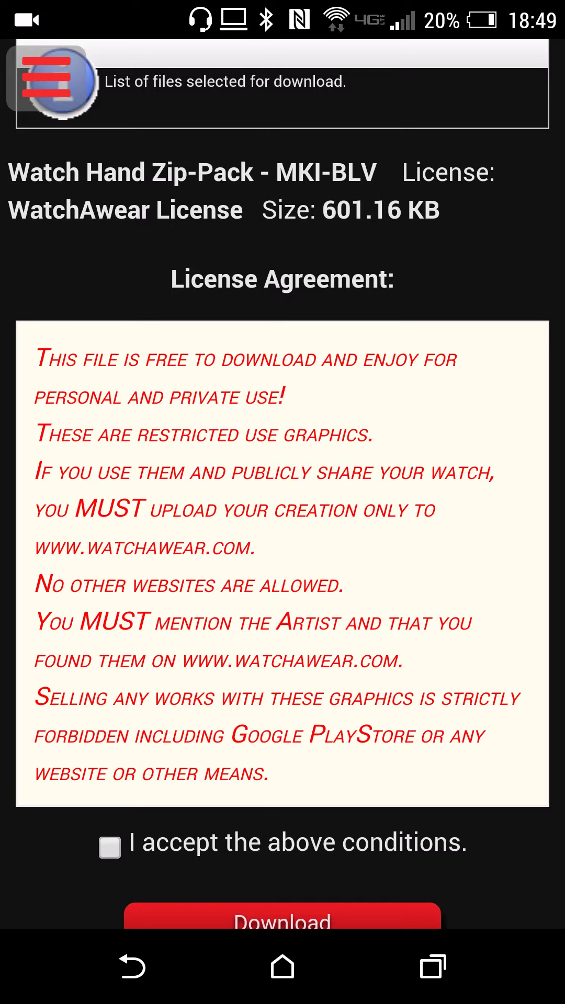
scroll(448, 509, "down", 2)
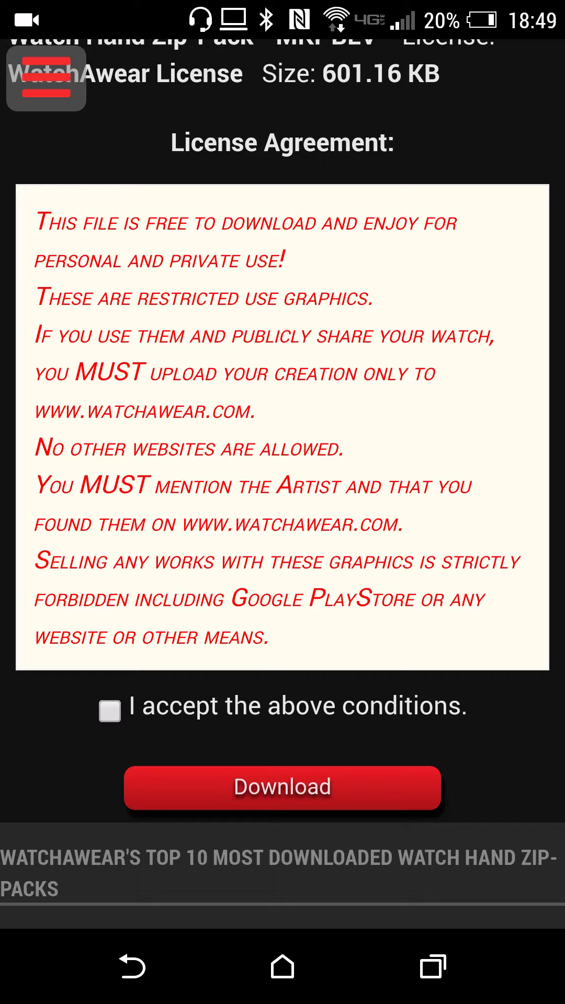
Tick 'I accept the above conditions' and download the MKI-BLV zip-pack
left_click(174, 715)
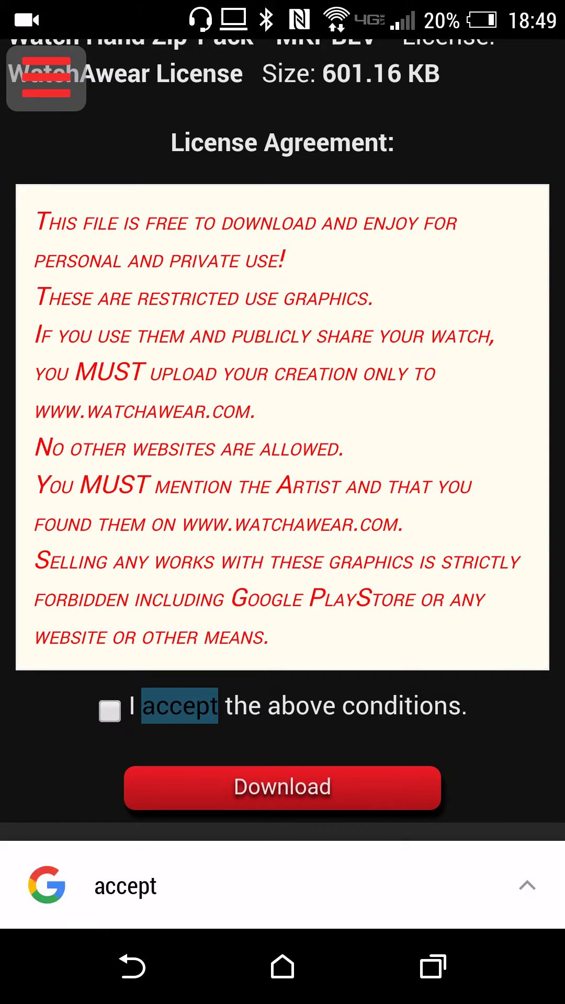
left_click(118, 733)
left_click(314, 788)
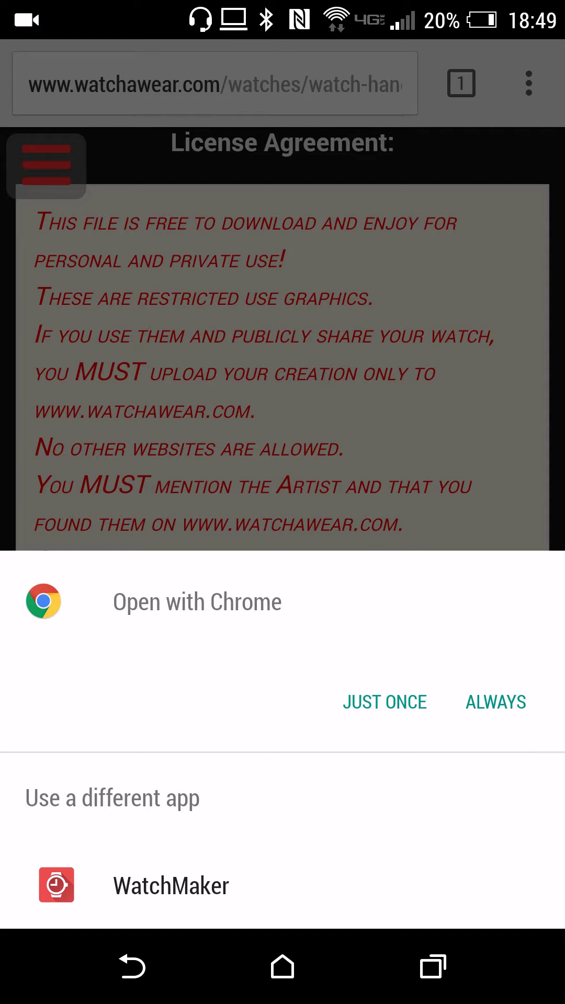
Let Chrome handle the download just once and confirm it completed in notifications
left_click_drag(352, 779, 444, 517)
left_click(384, 702)
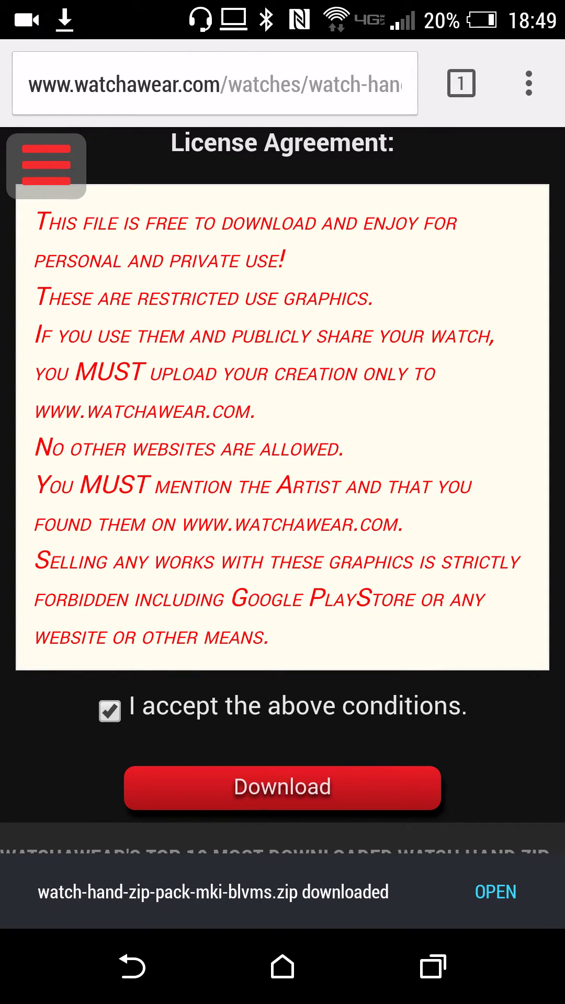
mouse_move(475, 12)
left_mouse_down()
mouse_move(475, 448)
mouse_move(448, 684)
left_mouse_up()
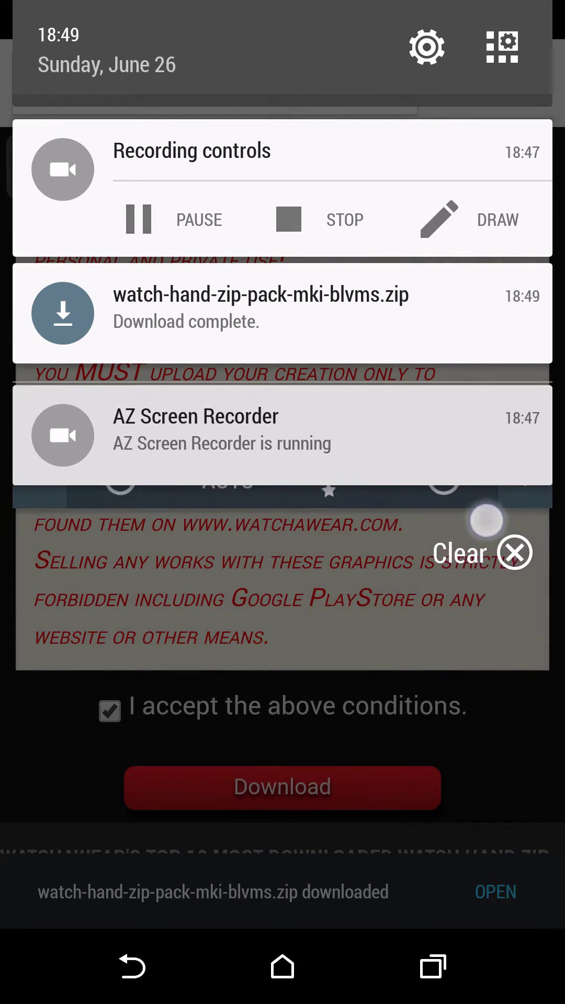
left_click(404, 708)
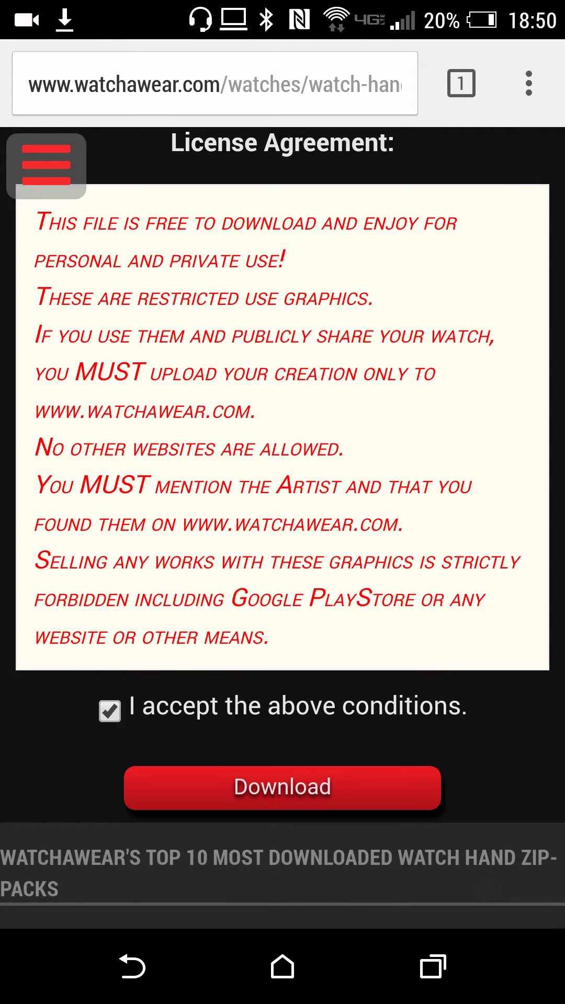
left_click(433, 967)
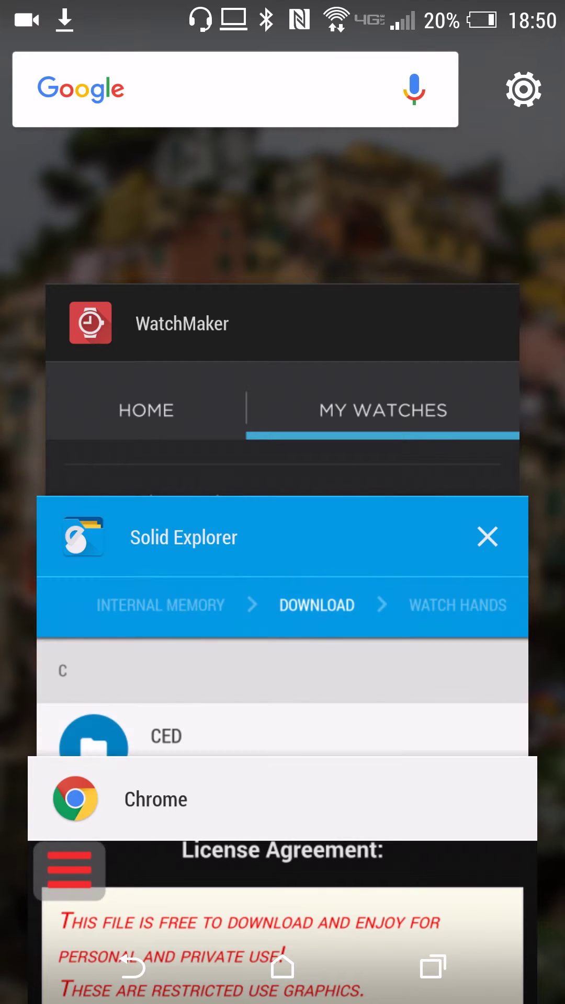
In Solid Explorer, extract the MKI-BLV zip into a watch-hand-zip-pack-mki-blvms folder
left_click(259, 565)
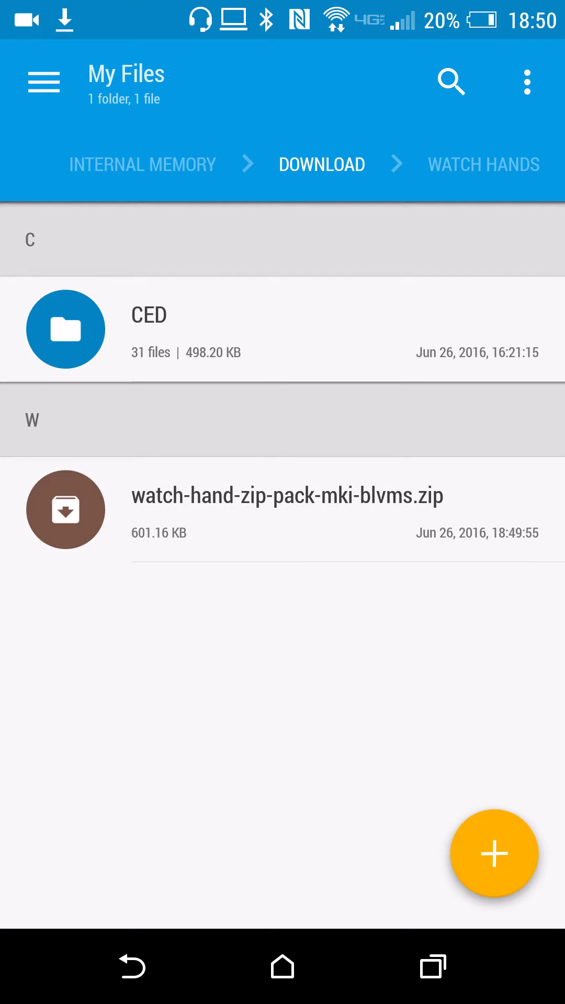
left_click(335, 496)
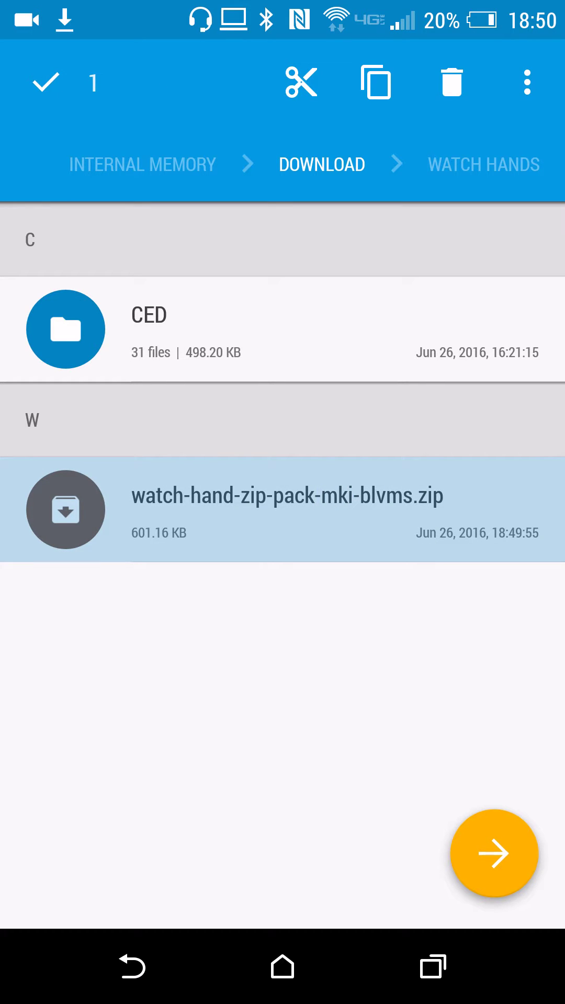
left_click(527, 82)
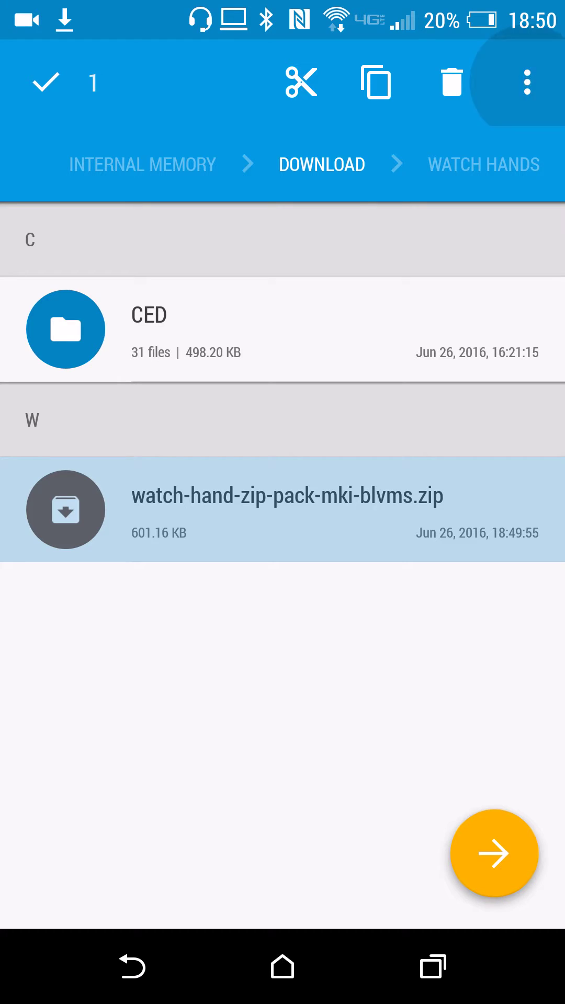
left_click(417, 237)
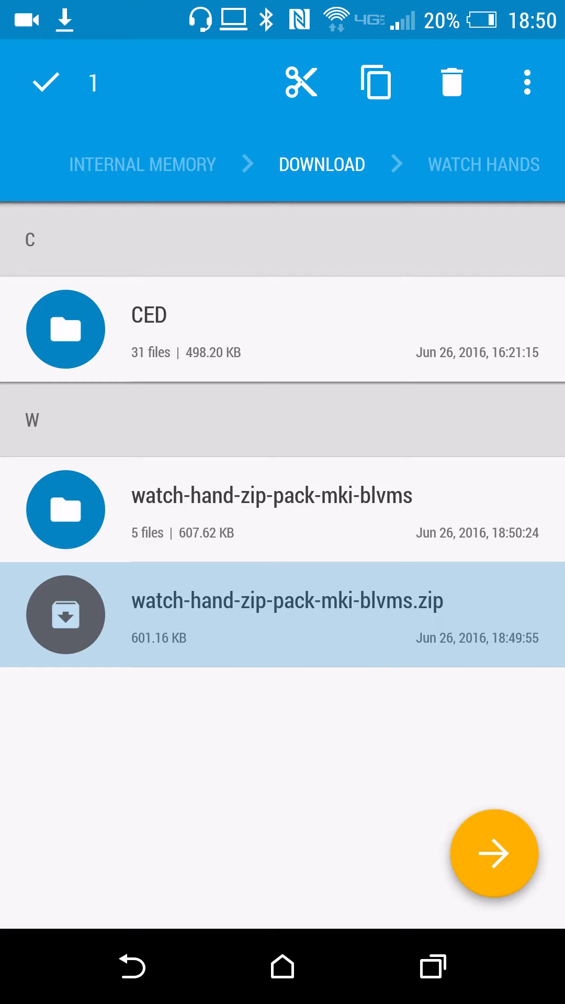
left_click(326, 496)
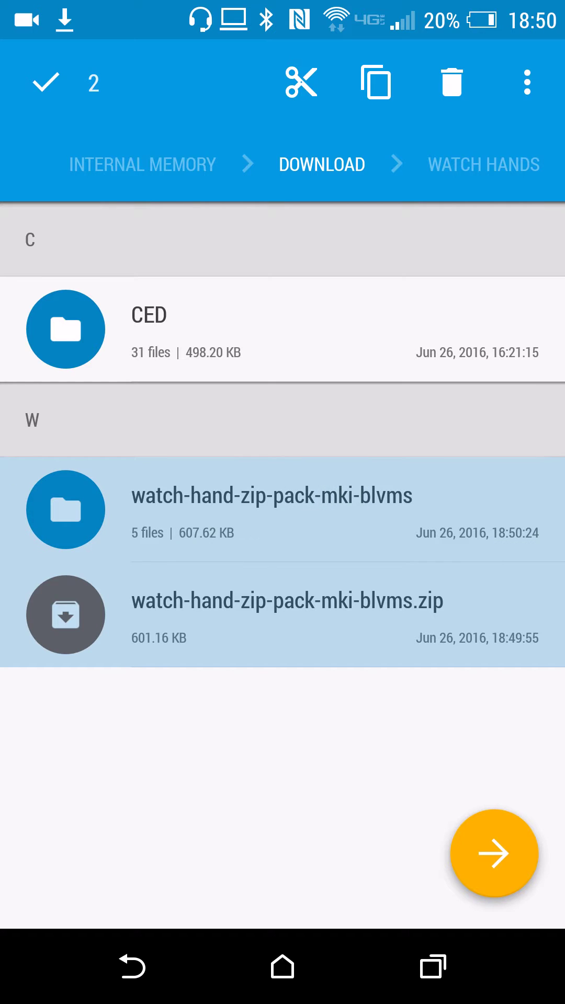
left_click(337, 479)
left_click(301, 619)
left_click(317, 476)
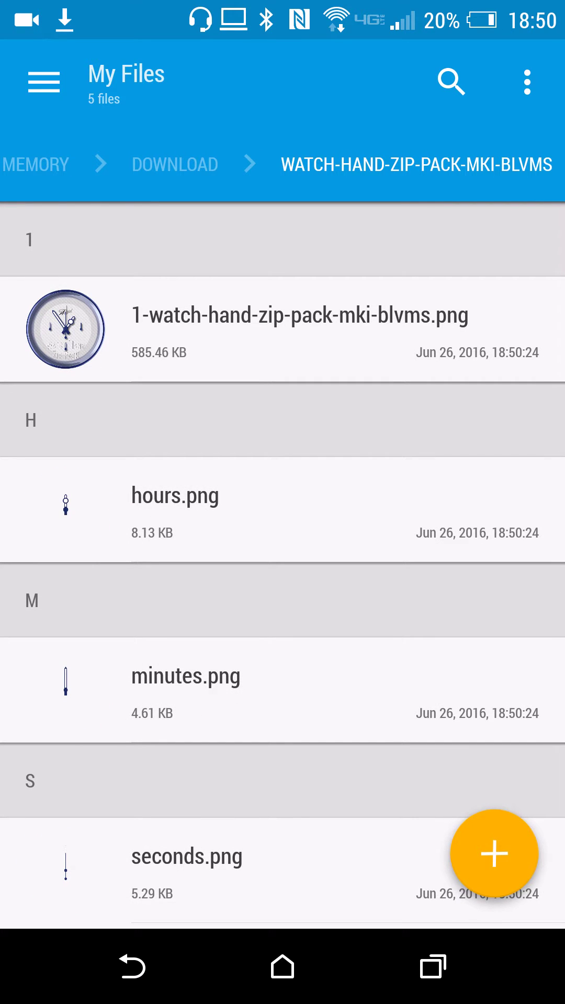
left_click_drag(330, 336, 370, 274)
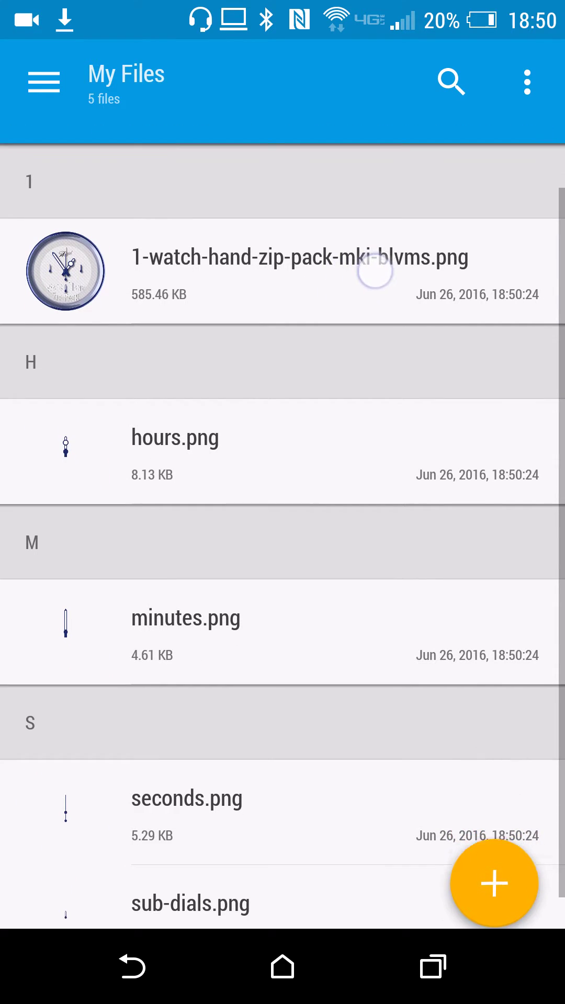
mouse_move(343, 706)
left_mouse_down()
mouse_move(344, 637)
mouse_move(387, 511)
left_mouse_up()
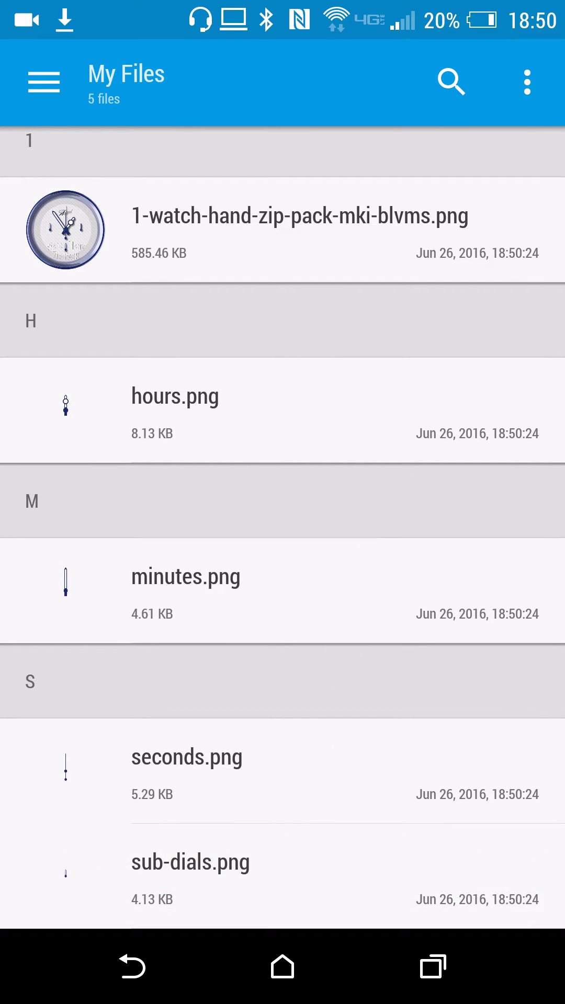
left_click_drag(386, 692, 453, 337)
scroll(281, 242, "up", 2)
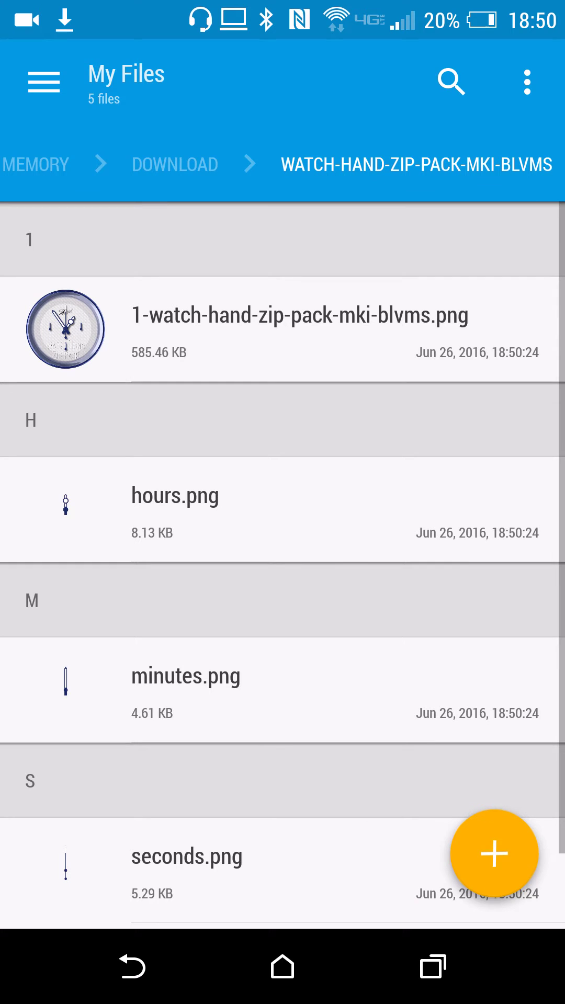
left_click(129, 981)
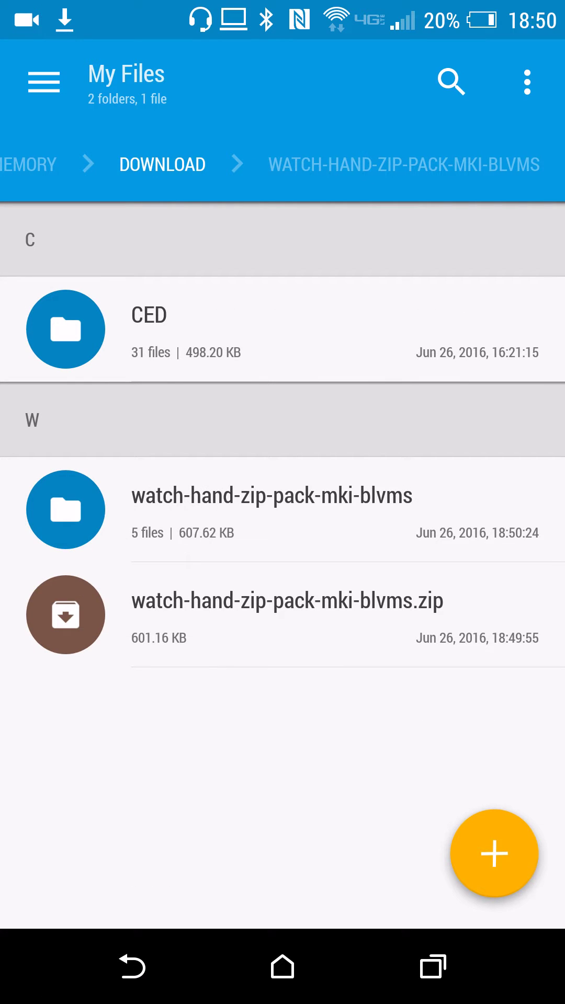
Switch back to WatchMaker and add a new untitled watch from MY WATCHES
left_click(432, 967)
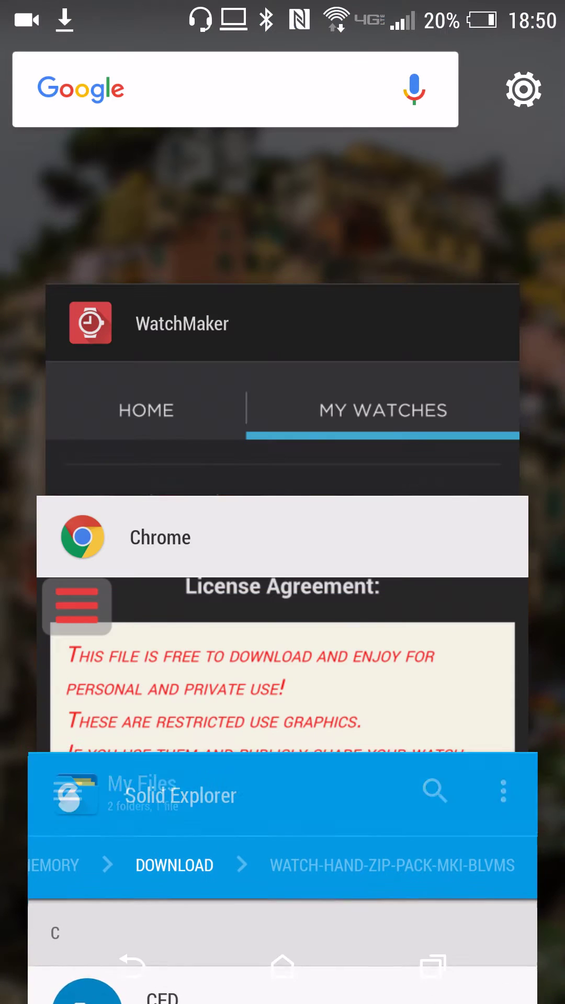
left_click(283, 416)
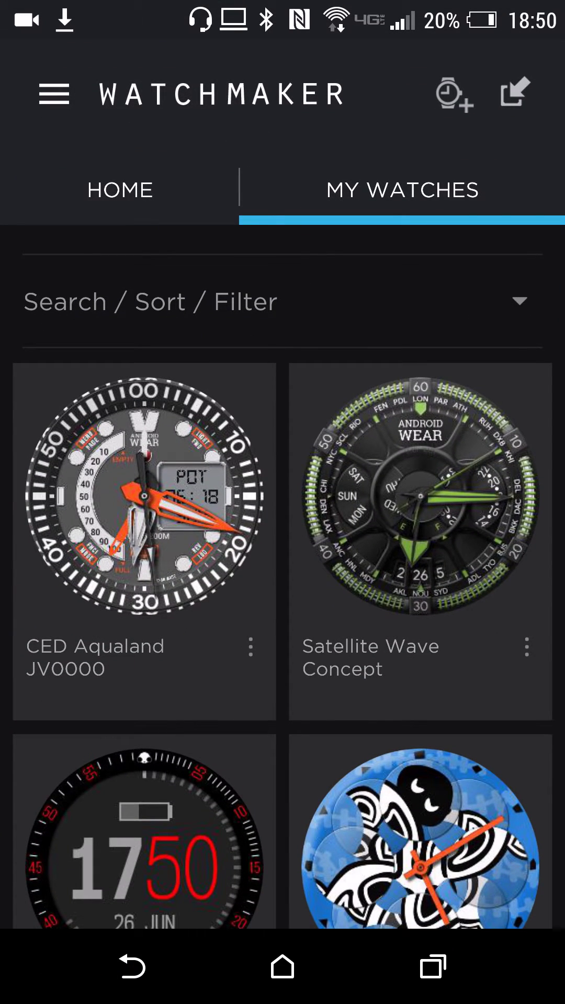
left_click(454, 95)
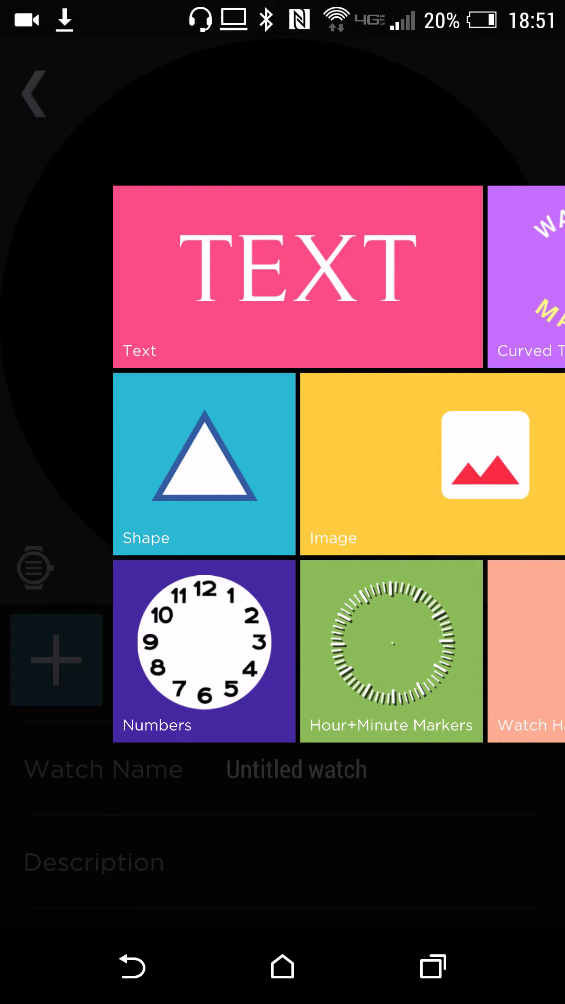
Add the MKI-BLV hand picture to the face as Image Layer 1
mouse_move(479, 706)
left_mouse_down()
mouse_move(377, 706)
mouse_move(180, 753)
mouse_move(130, 758)
mouse_move(216, 761)
left_mouse_up()
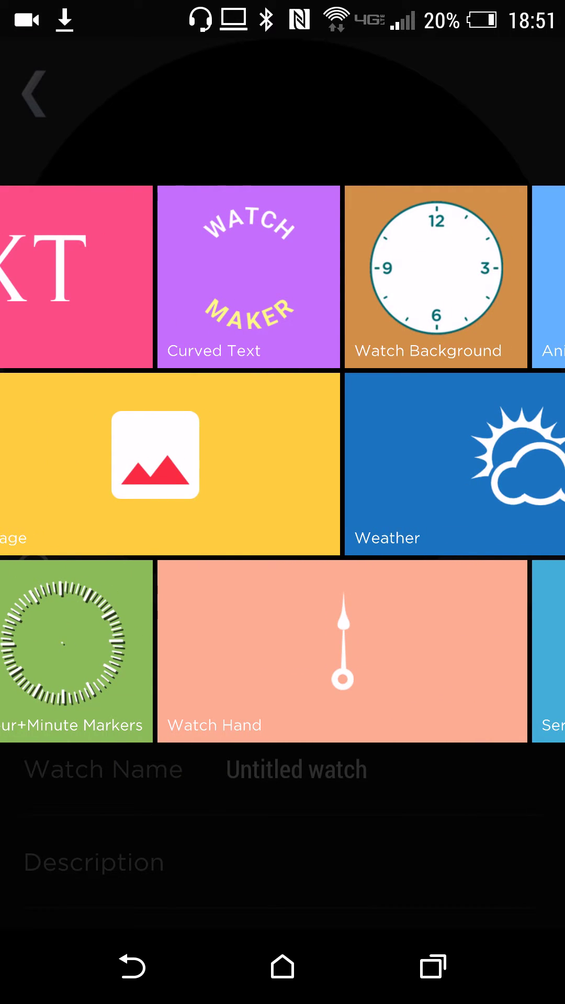
left_click_drag(235, 463, 419, 463)
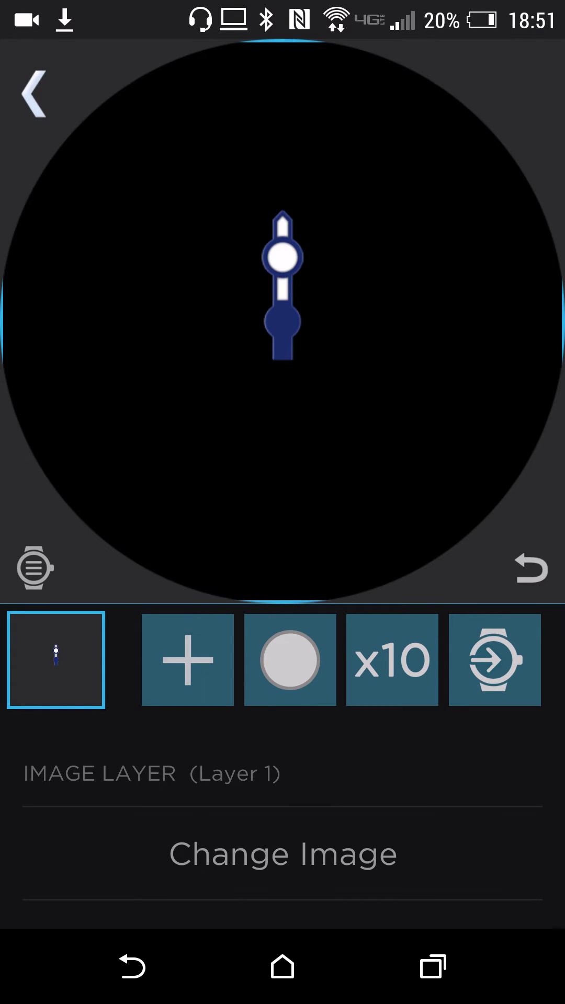
Set Image Layer 1's rotation expression to the TIME tag {drm}
mouse_move(336, 782)
left_mouse_down()
mouse_move(384, 528)
mouse_move(395, 970)
left_mouse_up()
left_click_drag(324, 873, 352, 725)
mouse_move(354, 840)
left_mouse_down()
mouse_move(417, 555)
mouse_move(456, 432)
left_mouse_up()
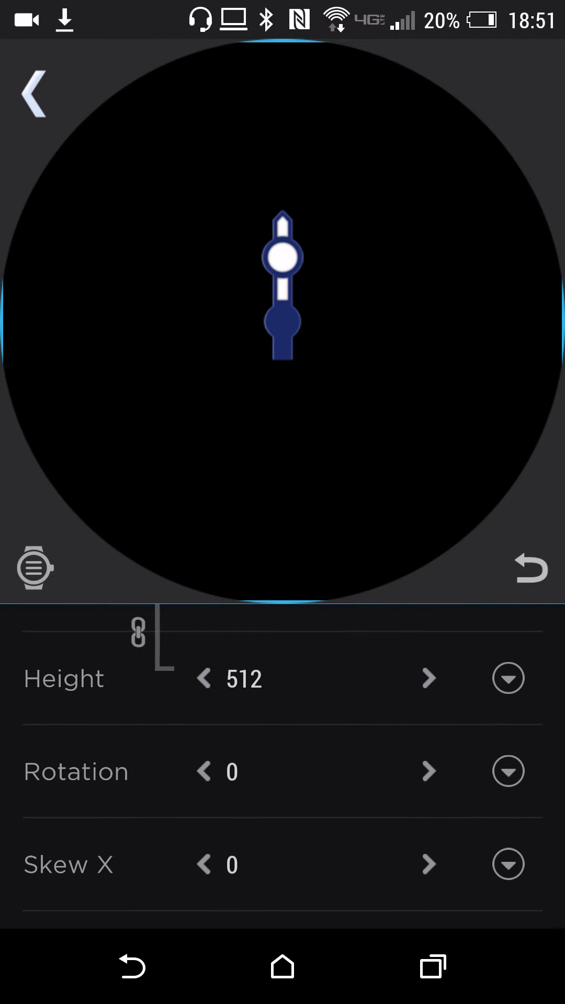
left_click(507, 772)
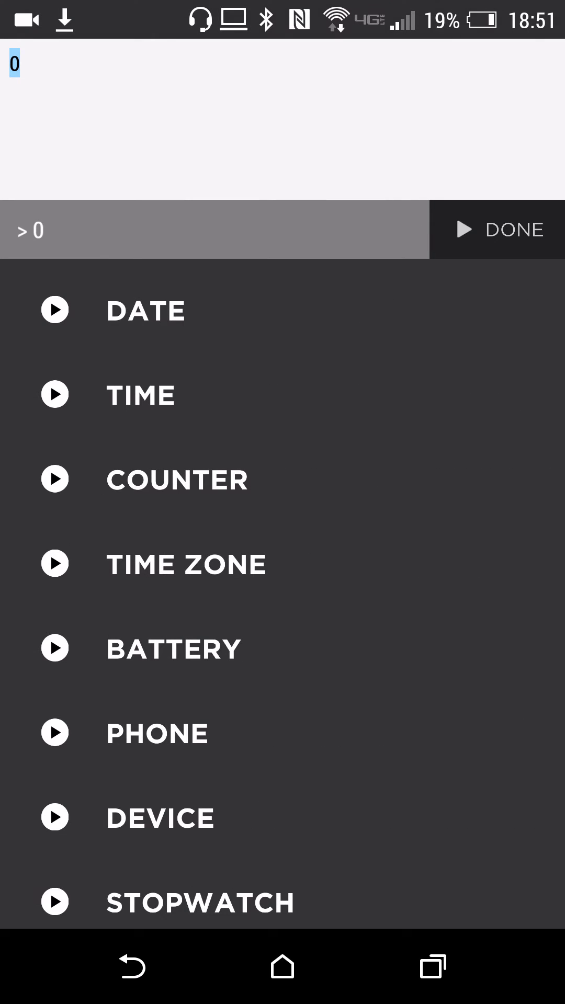
left_click(84, 395)
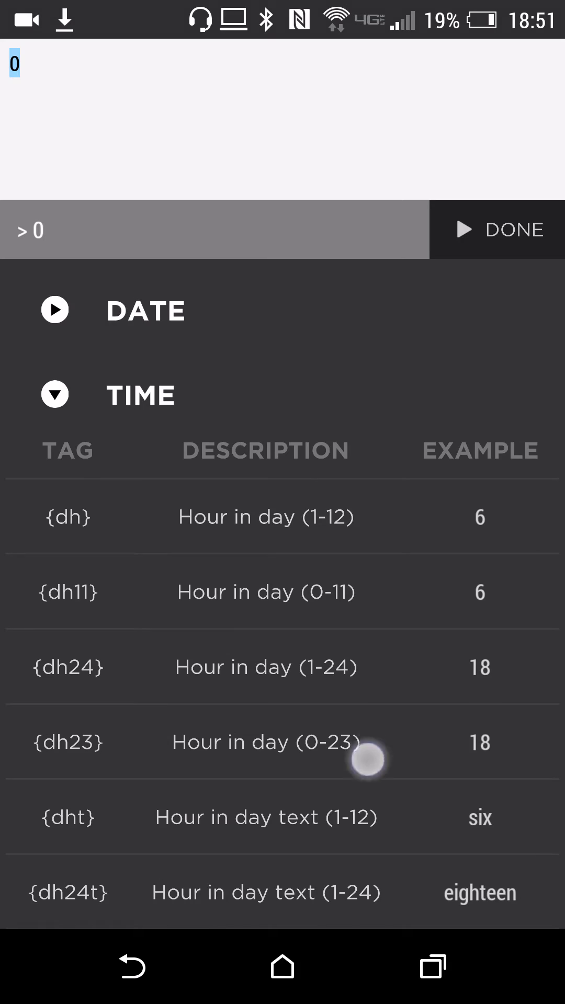
left_click_drag(368, 759, 467, 301)
left_click_drag(342, 689, 432, 287)
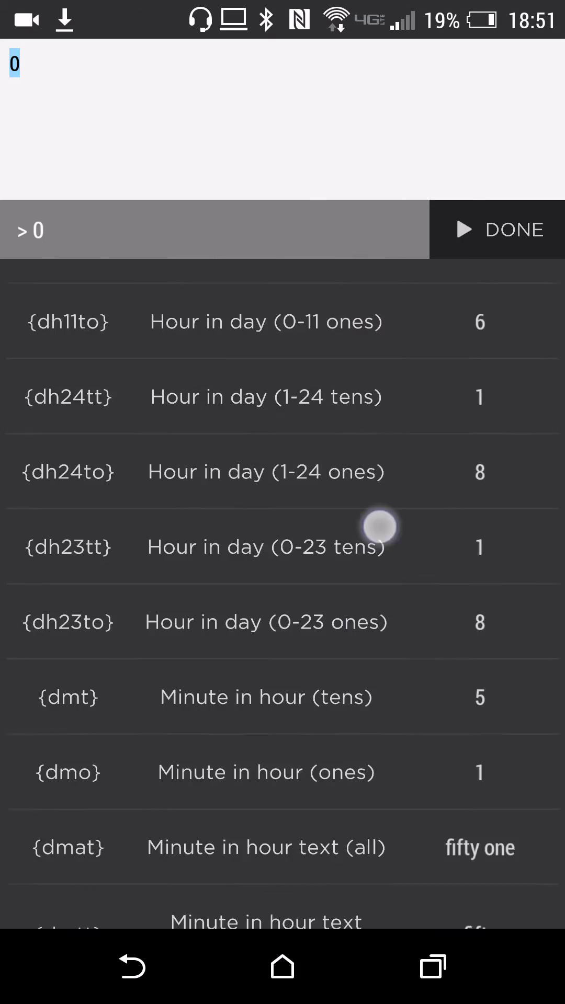
left_click_drag(379, 524, 452, 197)
left_click_drag(343, 587, 463, 50)
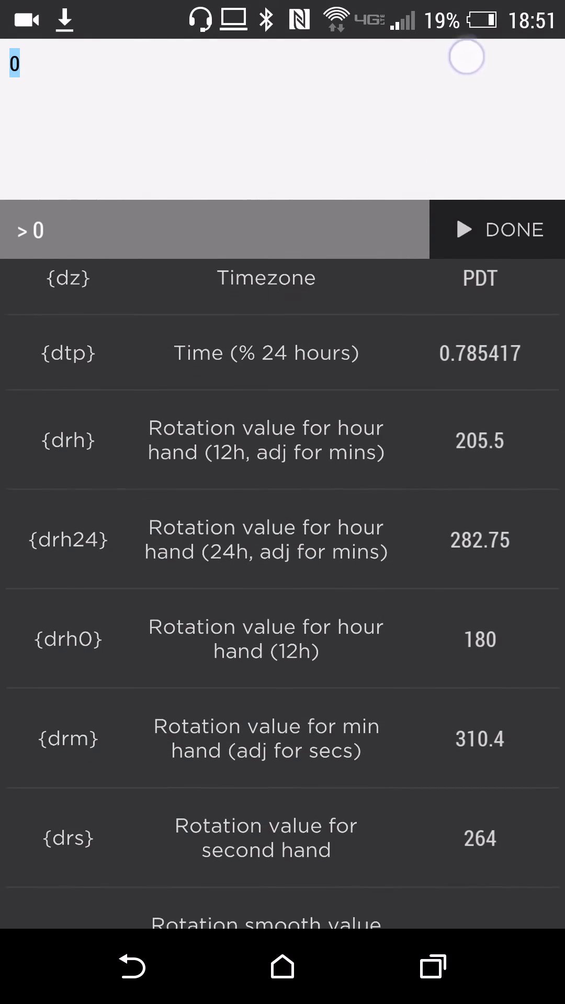
left_click(292, 733)
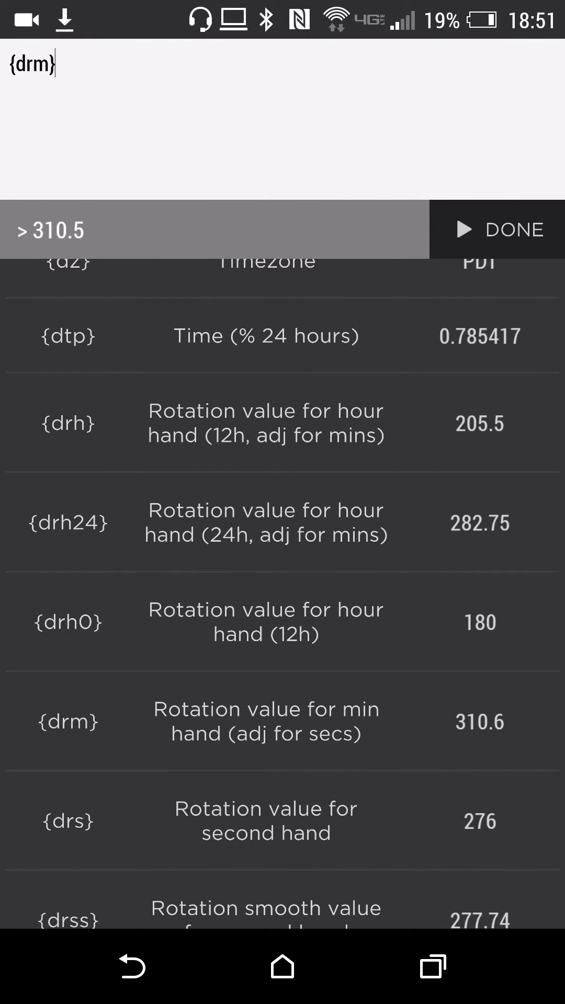
left_click(455, 213)
left_click_drag(327, 691, 328, 923)
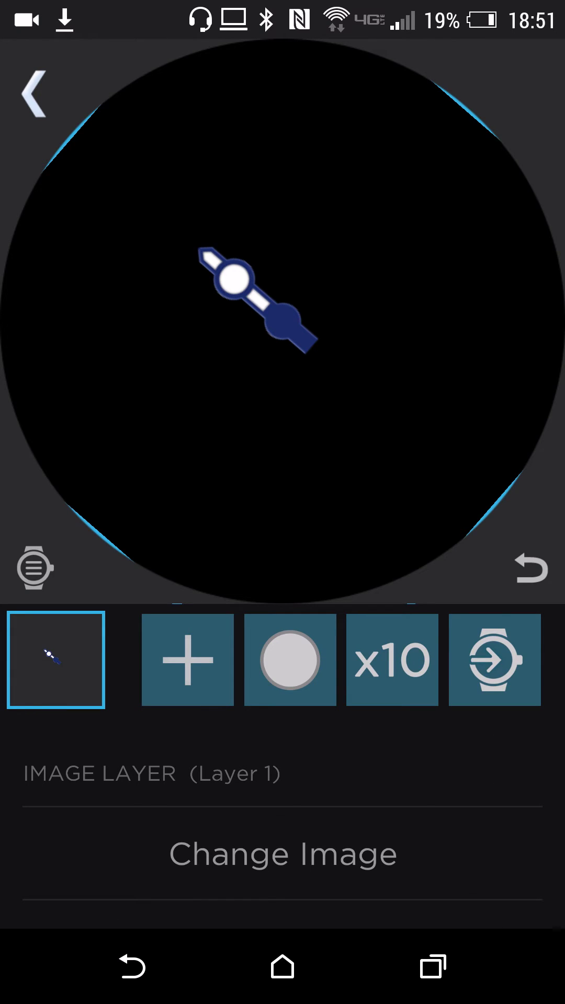
Add the long slim hand from the watch-hand-zip-pack-mki-blvms album as Layer 2
left_click(188, 660)
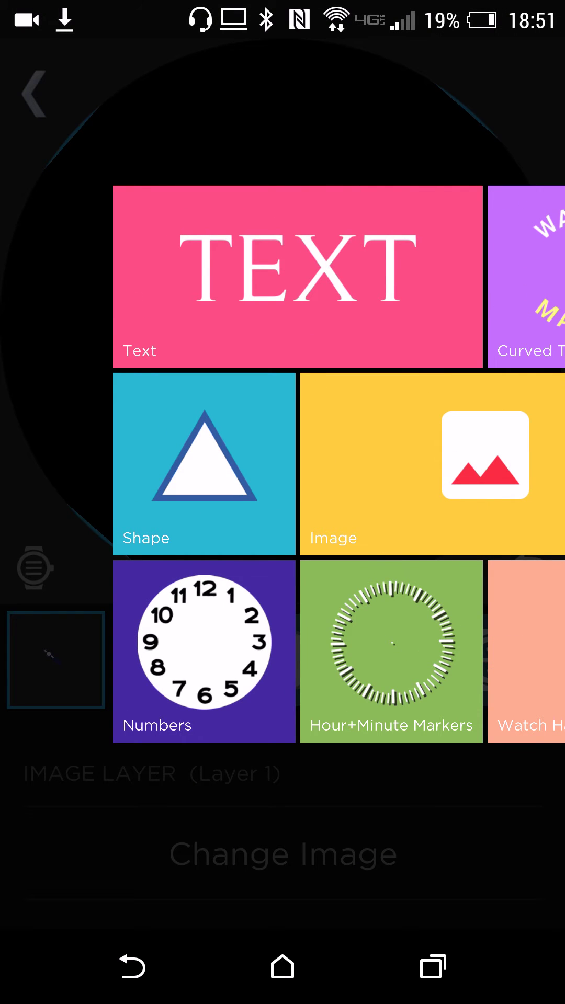
left_click(445, 482)
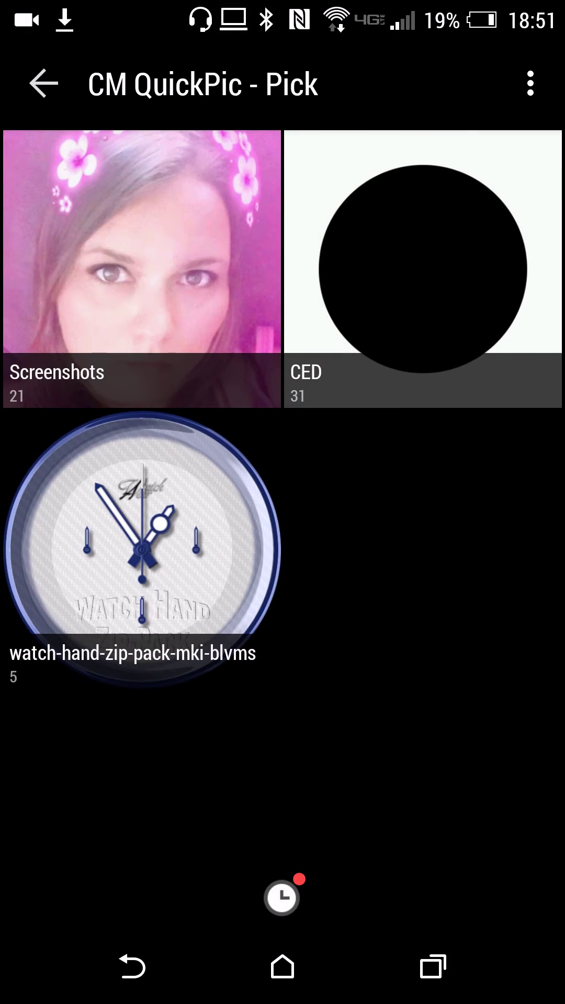
left_click(211, 552)
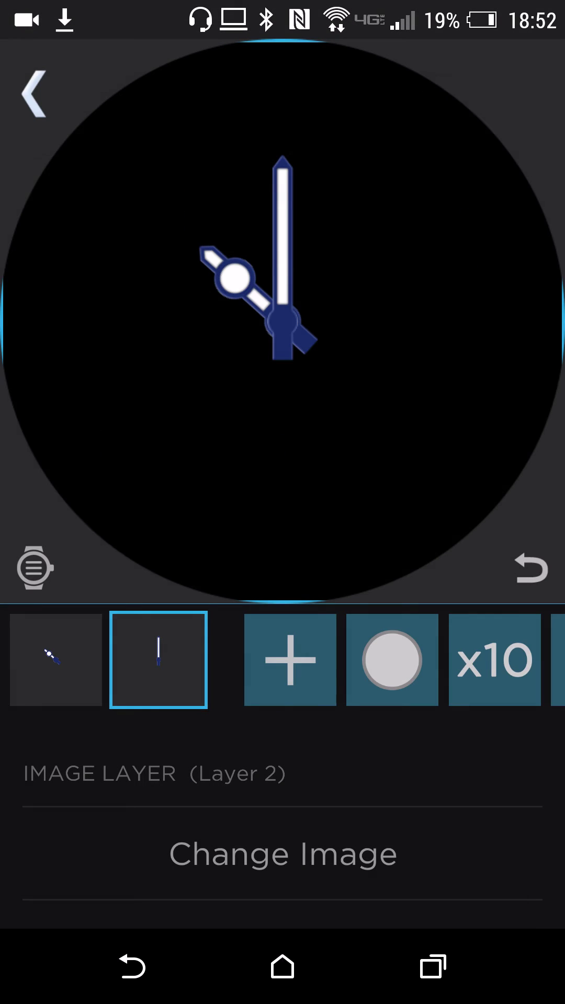
mouse_move(348, 863)
left_mouse_down()
mouse_move(385, 560)
mouse_move(484, 110)
mouse_move(507, 40)
left_mouse_up()
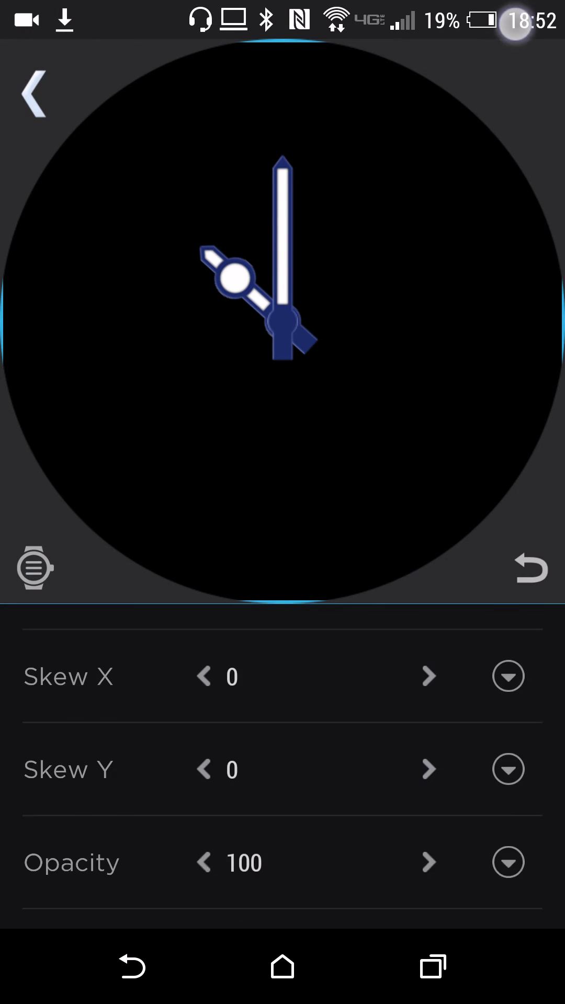
mouse_move(366, 882)
left_mouse_down()
mouse_move(394, 713)
mouse_move(417, 834)
left_mouse_up()
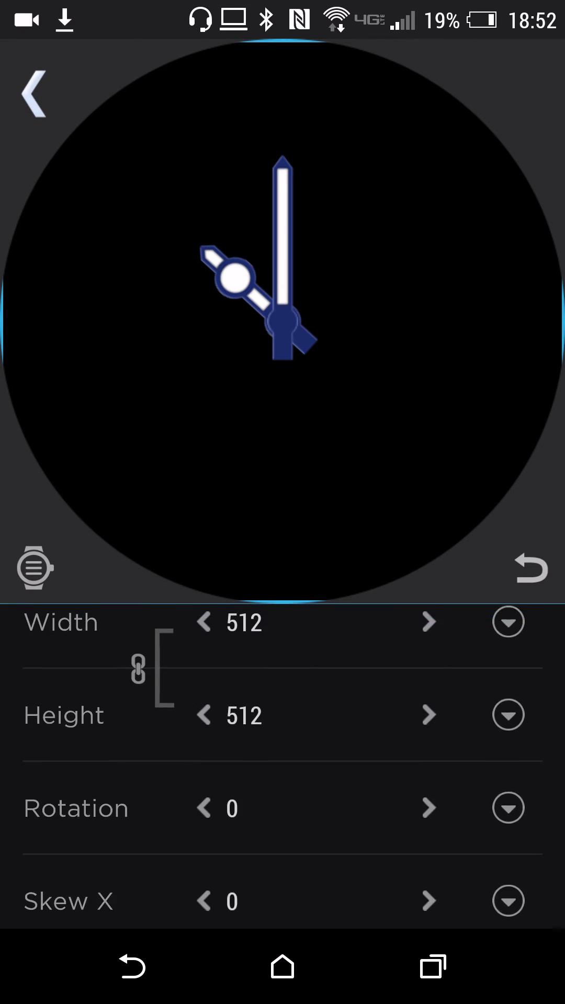
Set Layer 2's rotation expression to the TIME tag {drm}
left_click(516, 787)
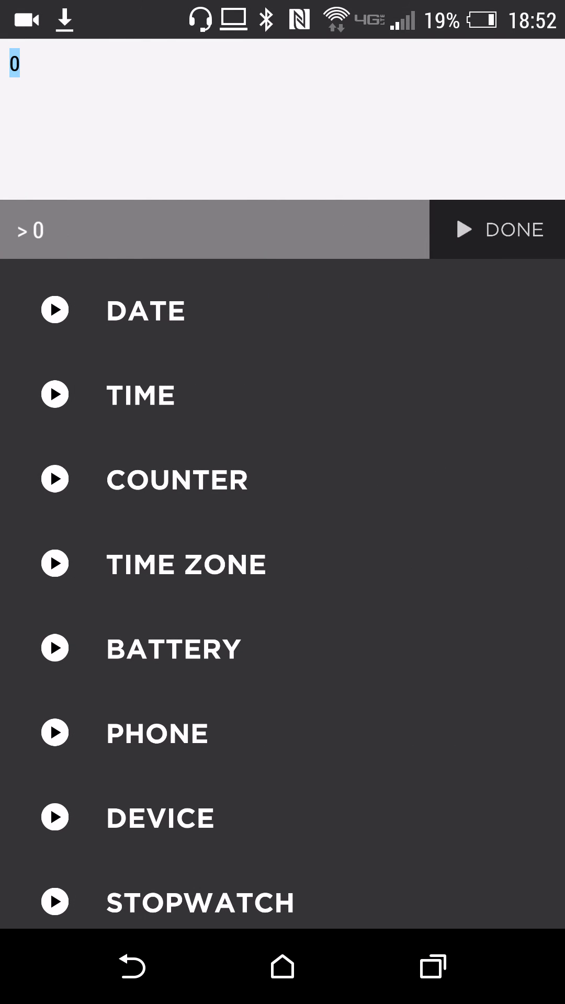
left_click(123, 409)
left_click(55, 395)
left_click_drag(372, 818, 376, 471)
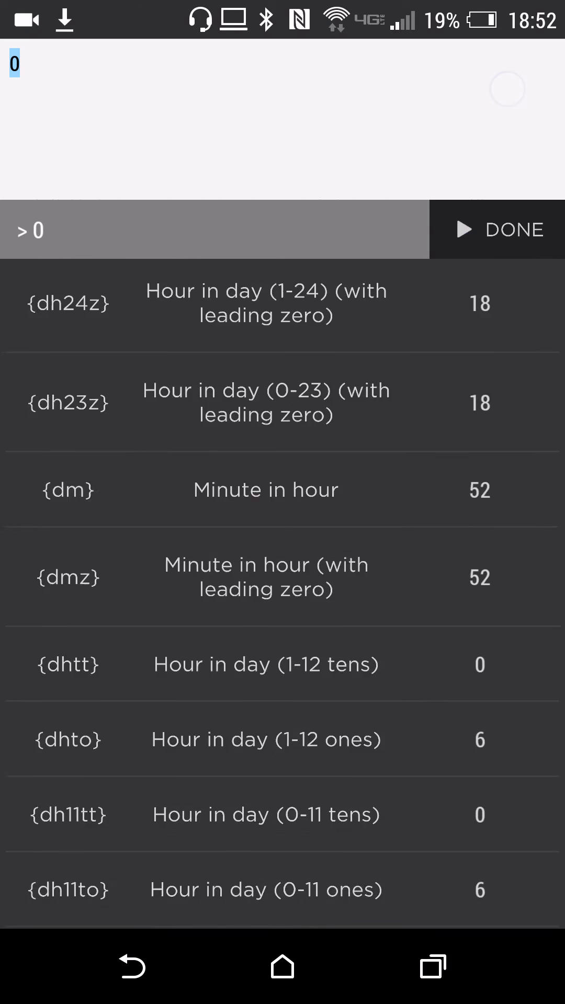
mouse_move(384, 592)
left_mouse_down()
mouse_move(450, 180)
mouse_move(480, 54)
left_mouse_up()
mouse_move(403, 761)
left_mouse_down()
mouse_move(403, 385)
mouse_move(476, 40)
left_mouse_up()
left_click(287, 717)
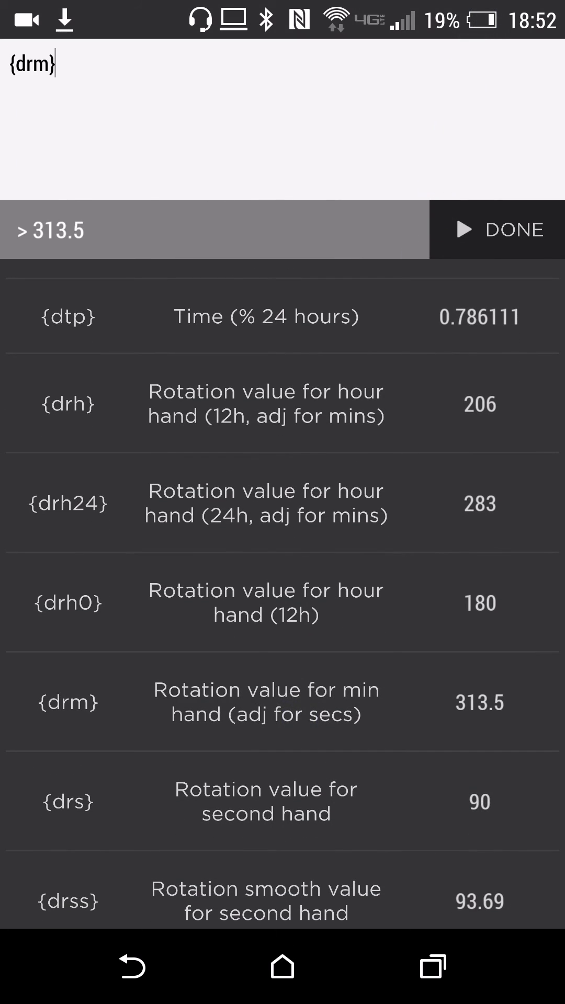
left_click(499, 229)
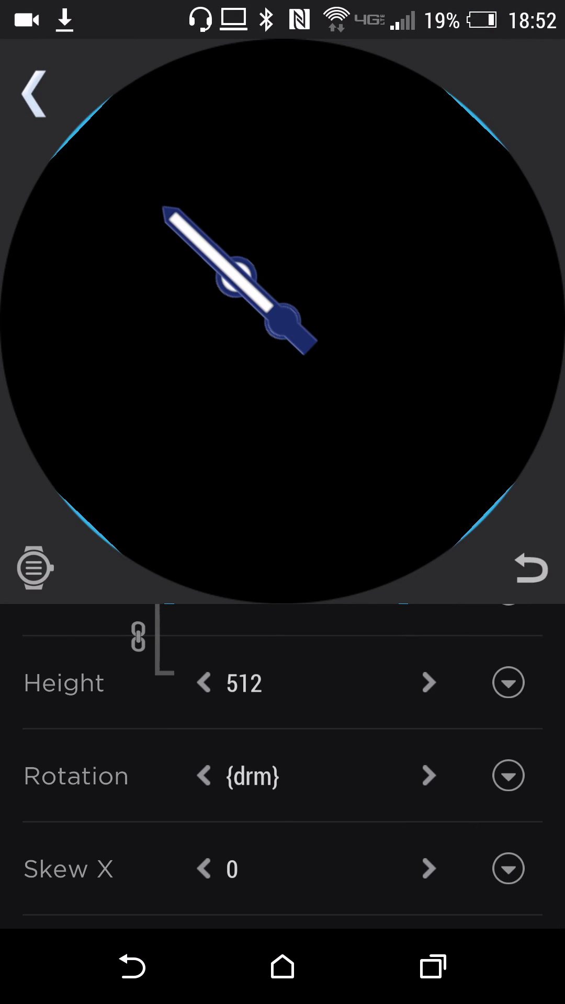
Return to the layer list and reopen Layer 1's properties
left_click(132, 966)
left_click(55, 660)
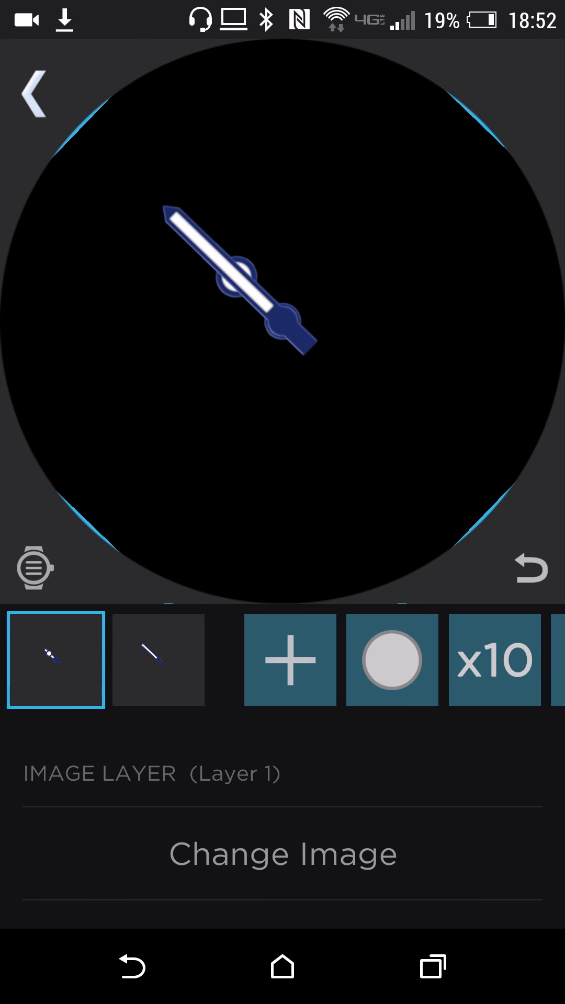
left_click_drag(405, 503, 471, 168)
Change Layer 1's rotation from {drm} to {drh} to make it the hour hand, then show recent apps
left_click(517, 757)
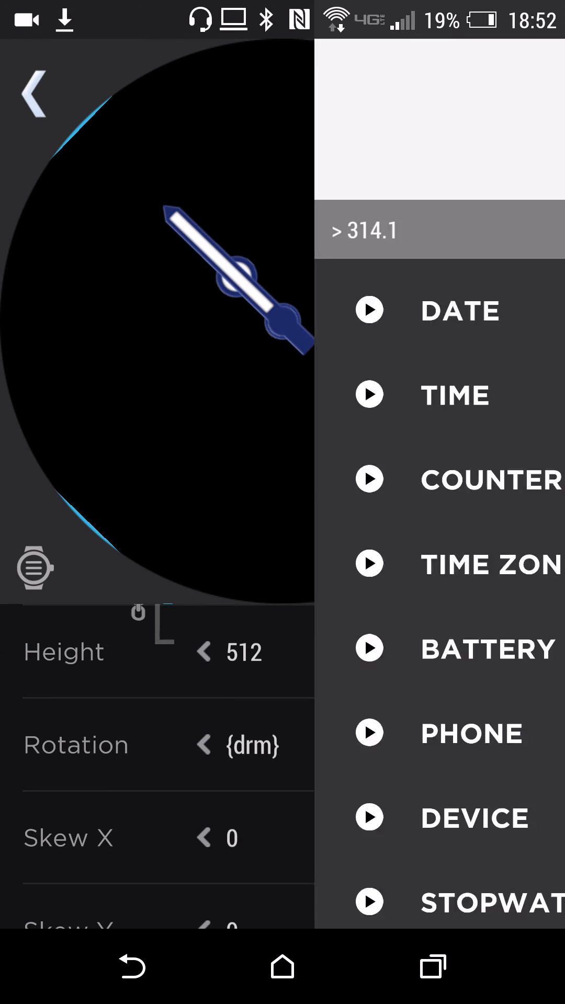
left_click(52, 89)
key("BackSpace")
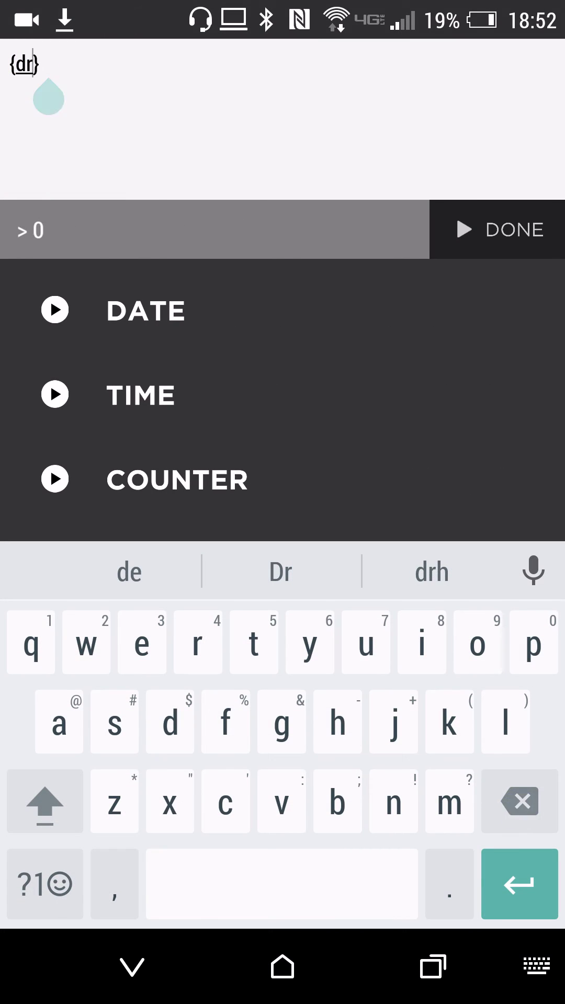
type("h")
left_click(499, 229)
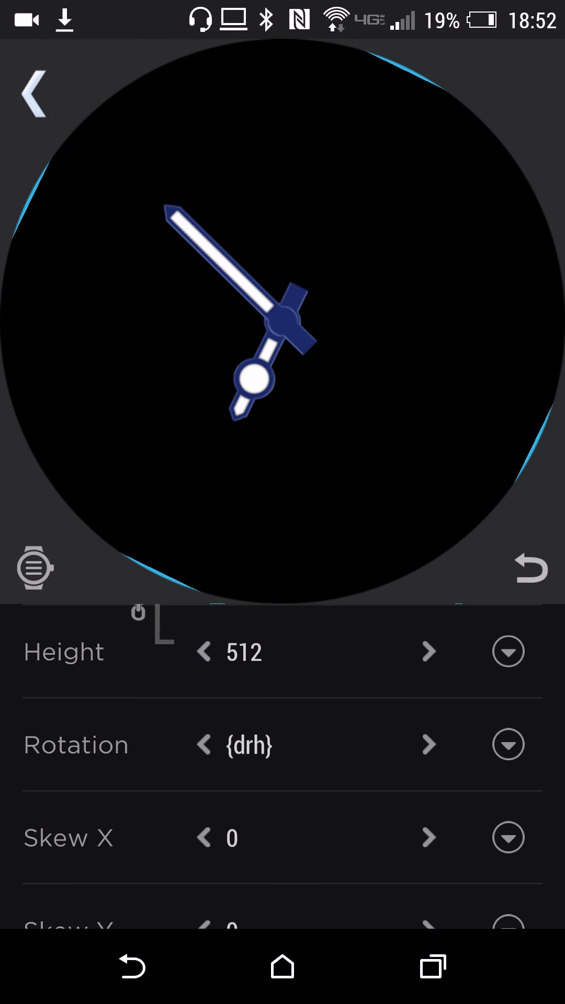
left_click(158, 660)
left_click(56, 660)
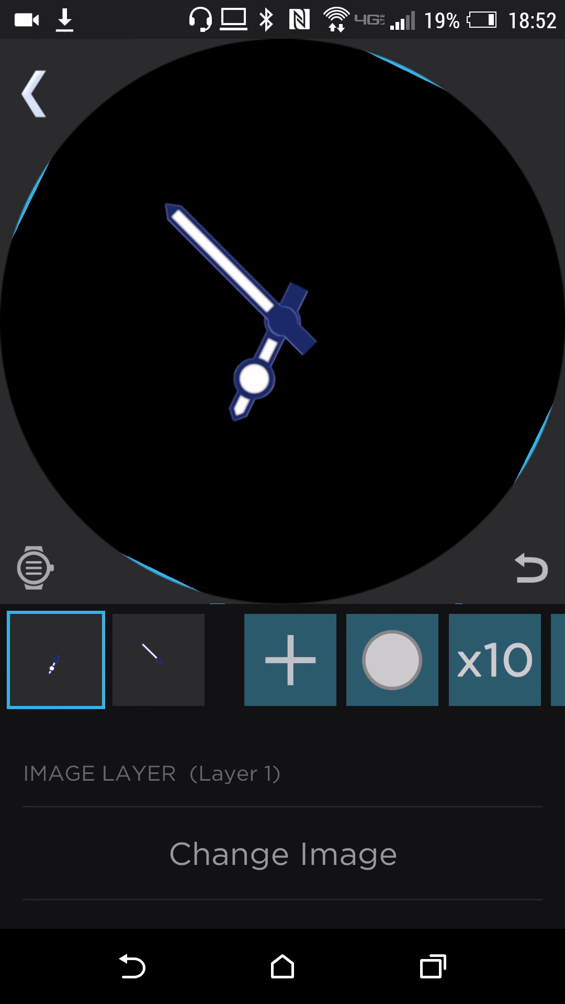
left_click(432, 966)
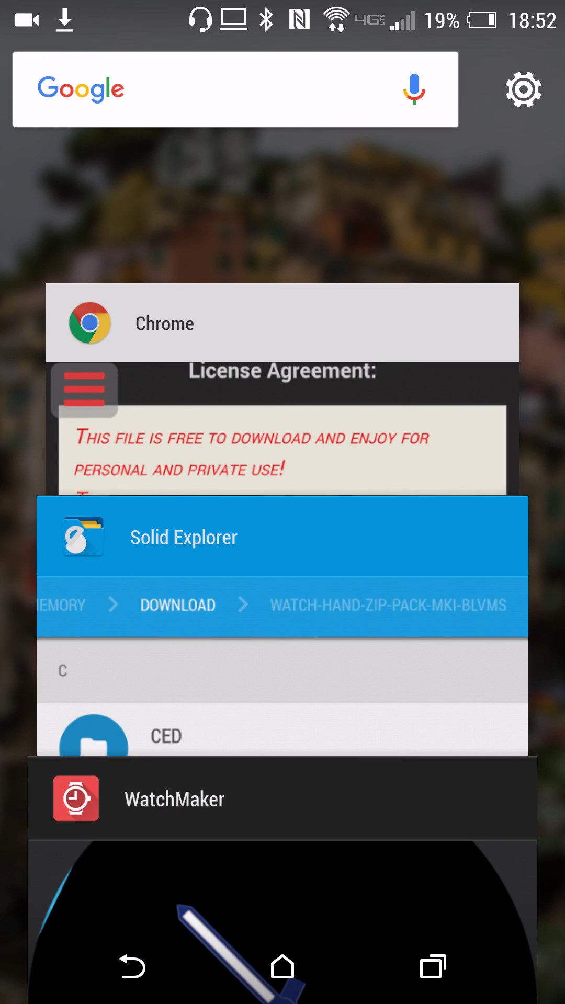
Back in Chrome, download watch-hand-zip-pack-mki-blvms.zip and confirm it finished in the notifications
left_click(408, 464)
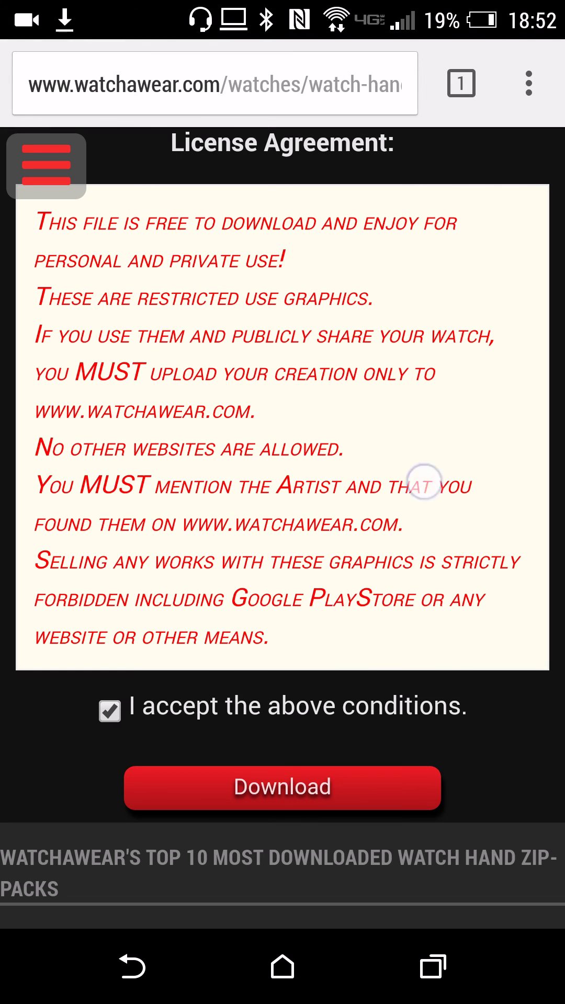
left_click(402, 794)
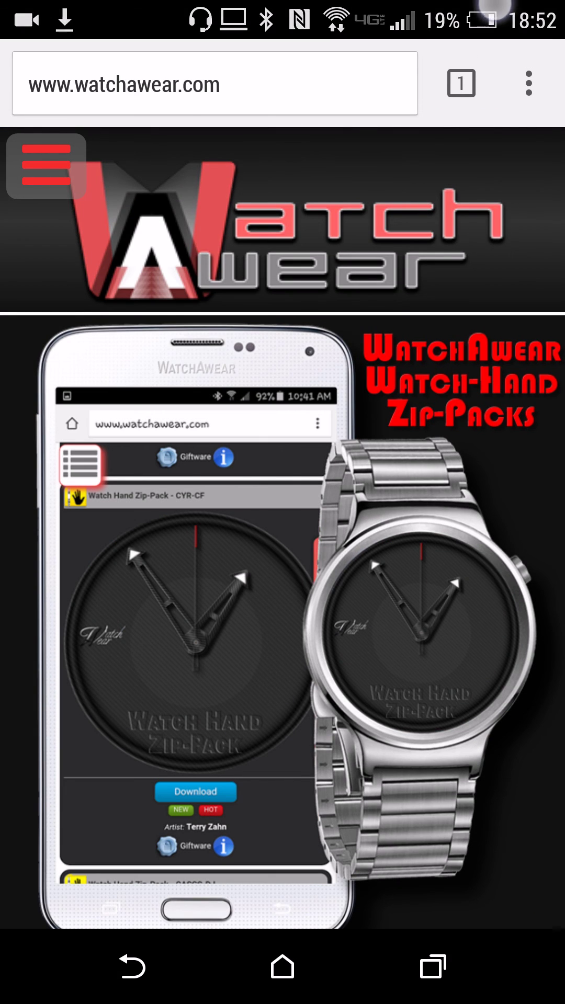
left_click_drag(282, 8, 282, 628)
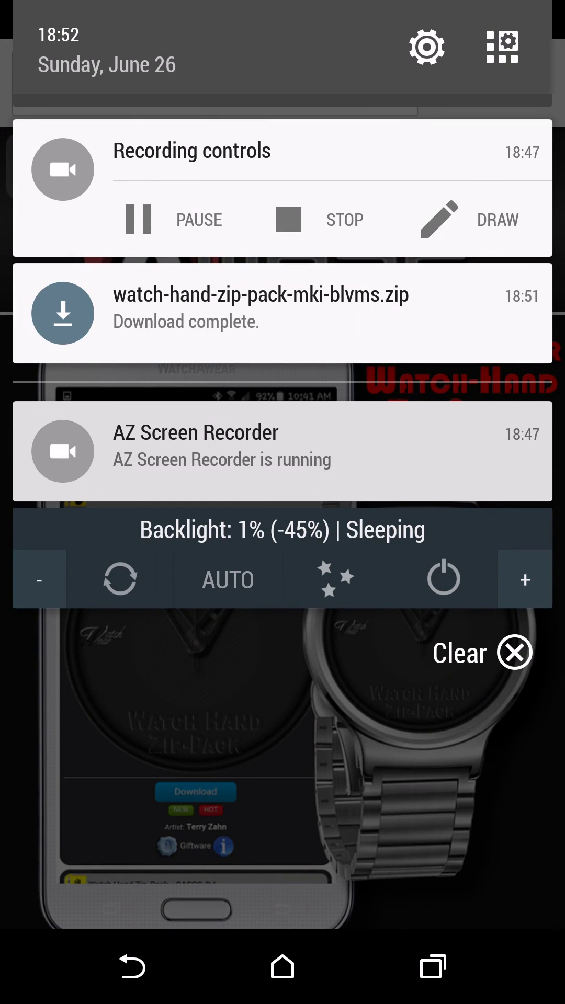